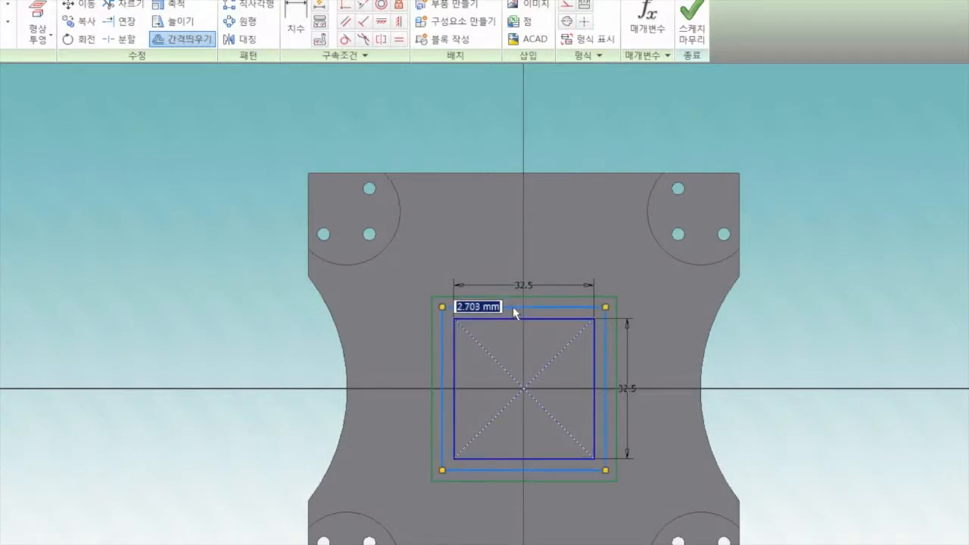
# Step: Offset the 32.5 mm square outward by 2 mm and finish the sketch
pyautogui.write('2')
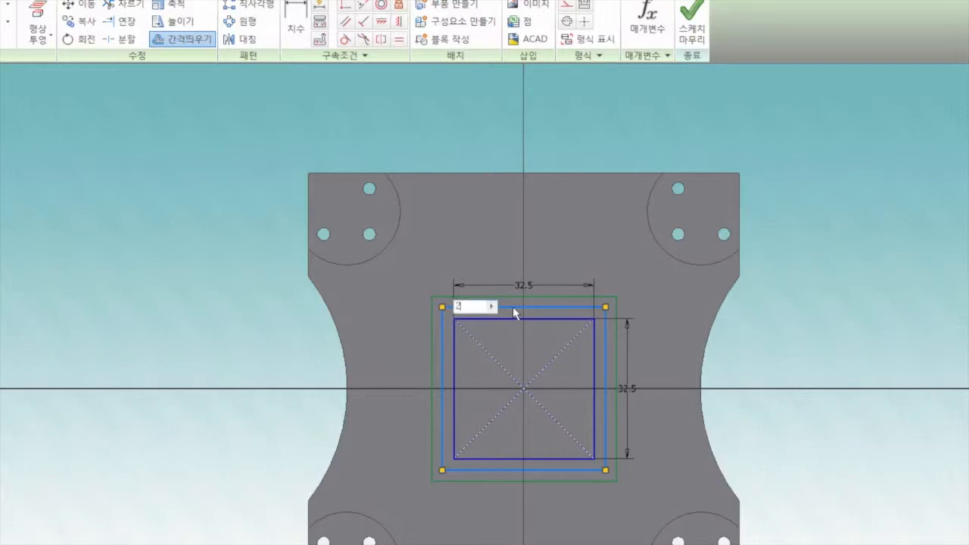
pyautogui.press('Return')
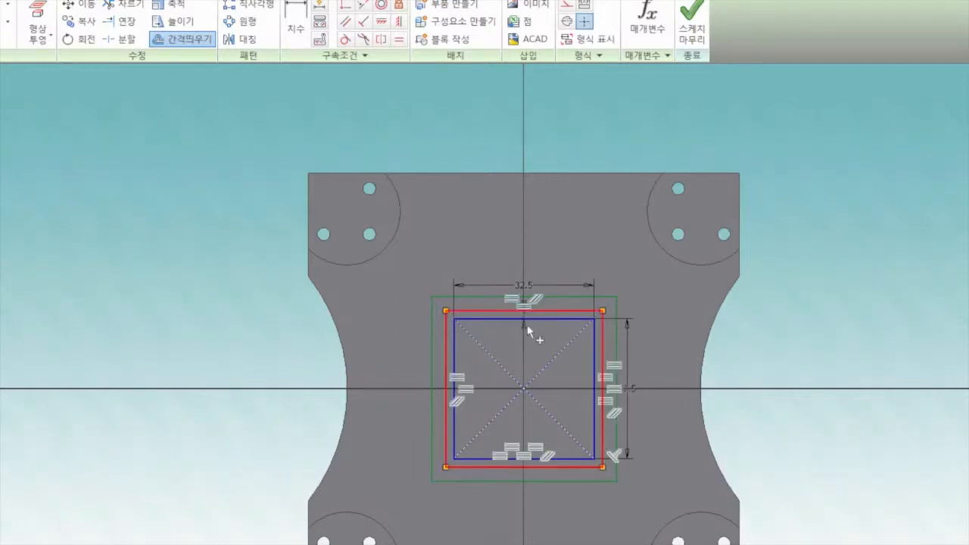
pyautogui.rightClick(632, 287)
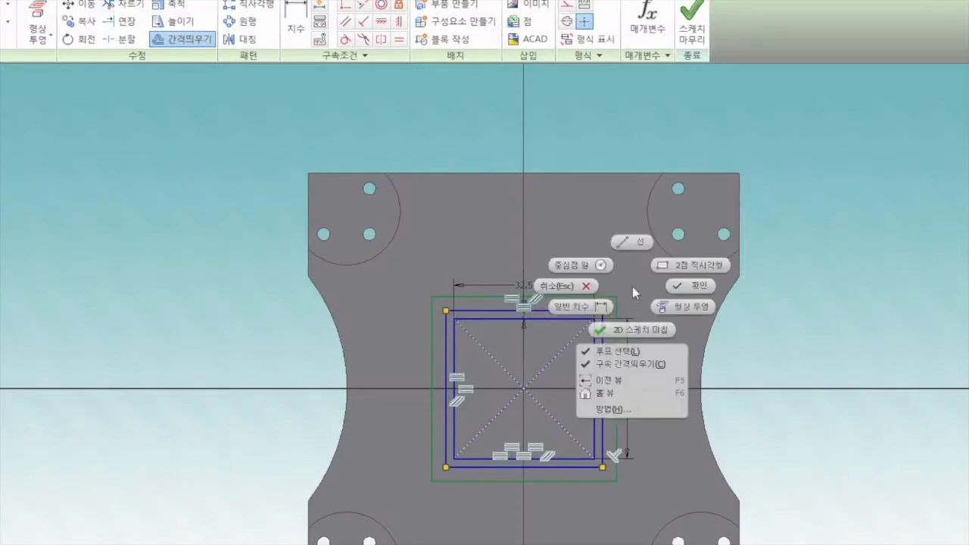
pyautogui.click(697, 287)
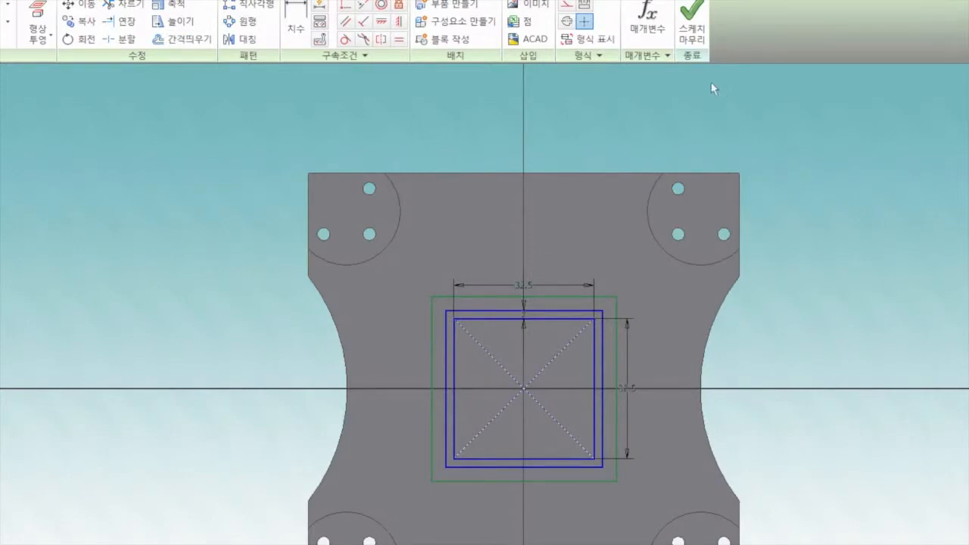
pyautogui.click(693, 30)
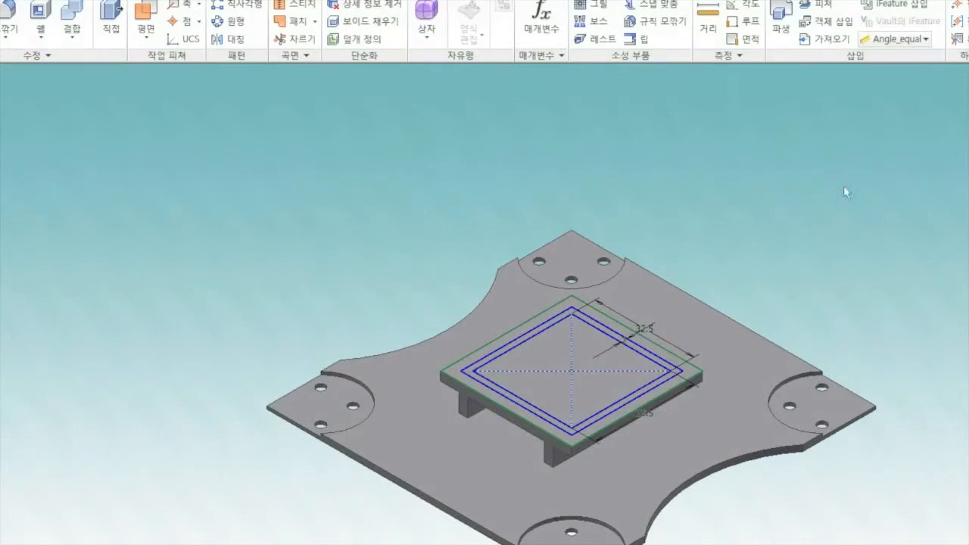
# Step: Extrude the ring between the two squares upward by 3 mm on the raised platform
pyautogui.click(24, 29)
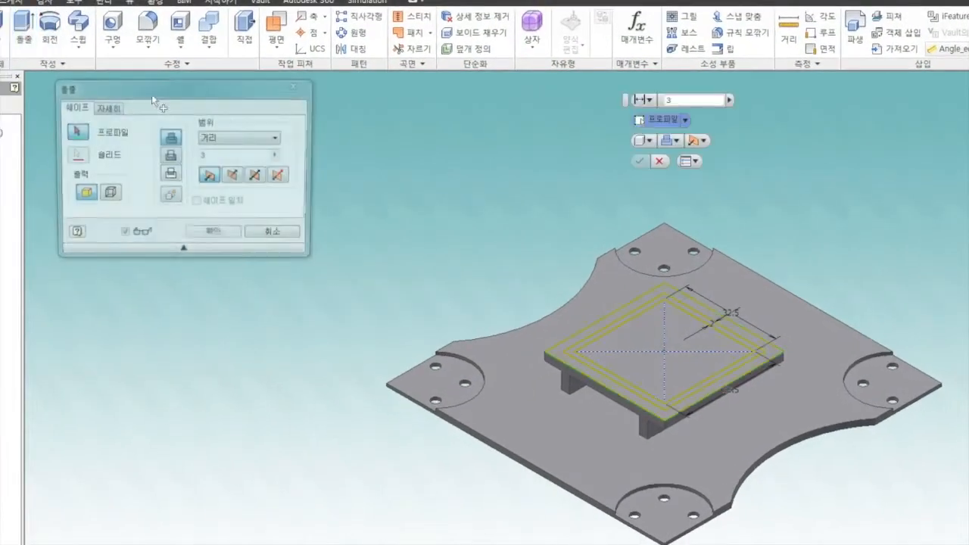
pyautogui.scroll(2, 596, 288)
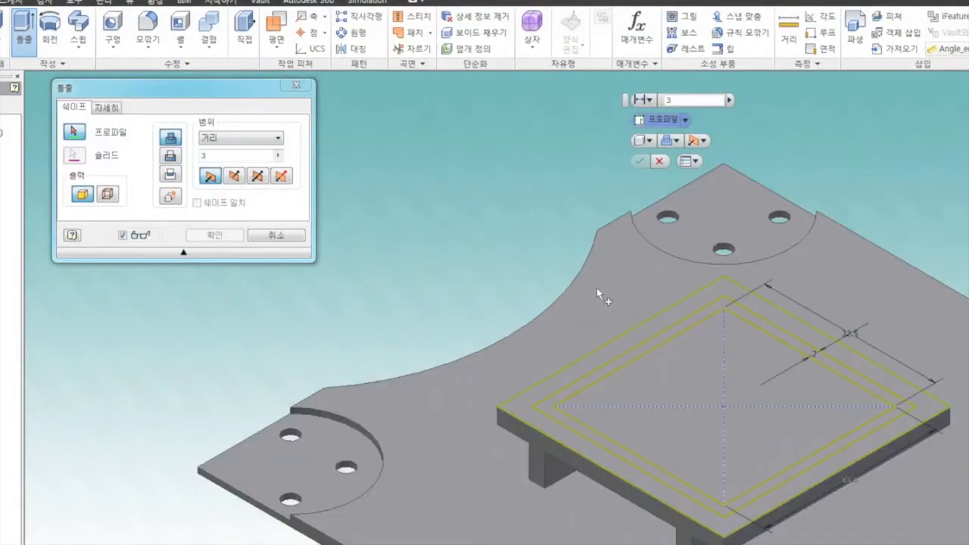
pyautogui.click(660, 340)
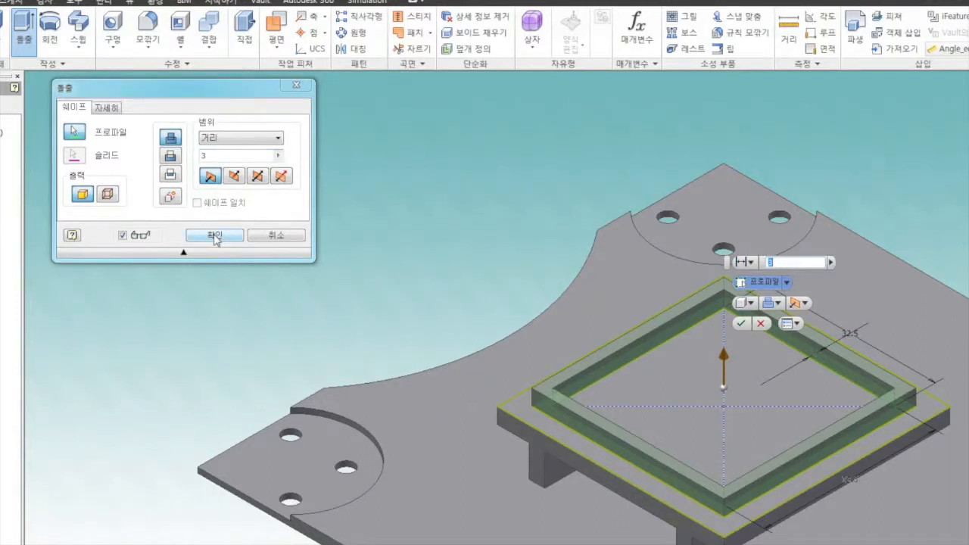
pyautogui.click(216, 236)
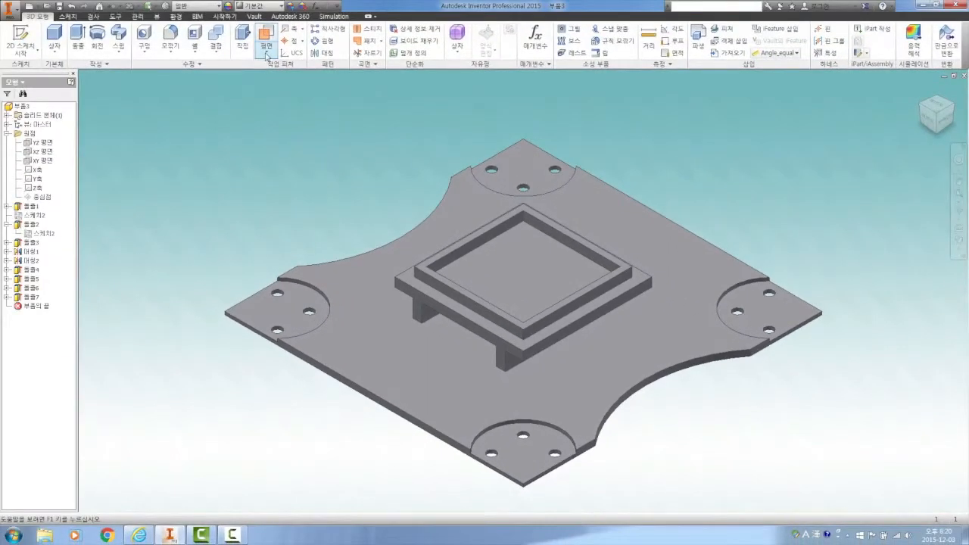
# Step: Create a work plane offset -1.2 mm from the top face of the square frame
pyautogui.click(266, 54)
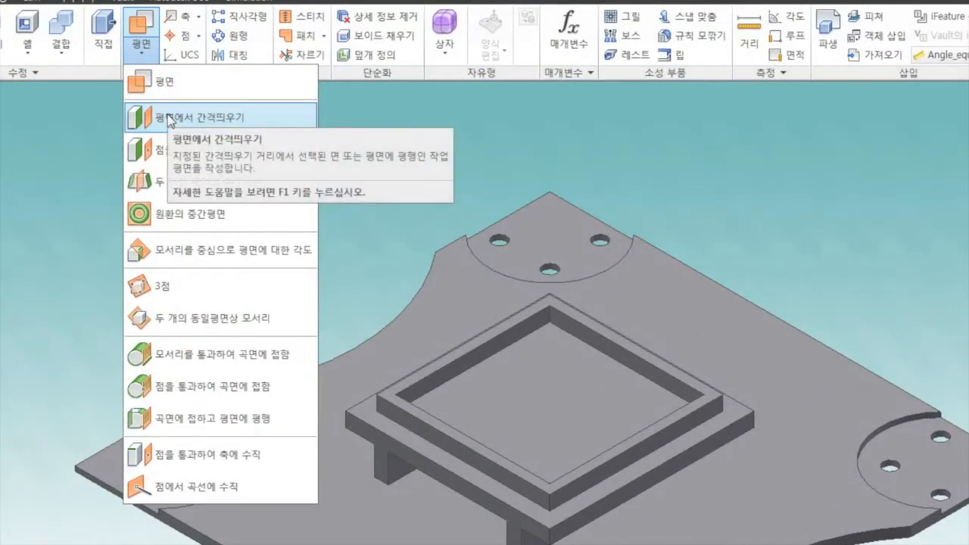
pyautogui.click(170, 119)
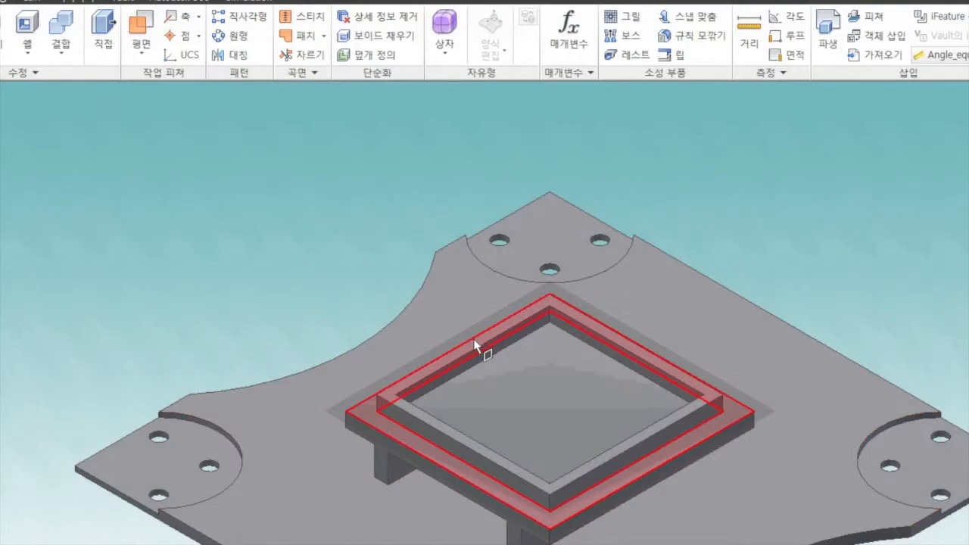
pyautogui.click(475, 345)
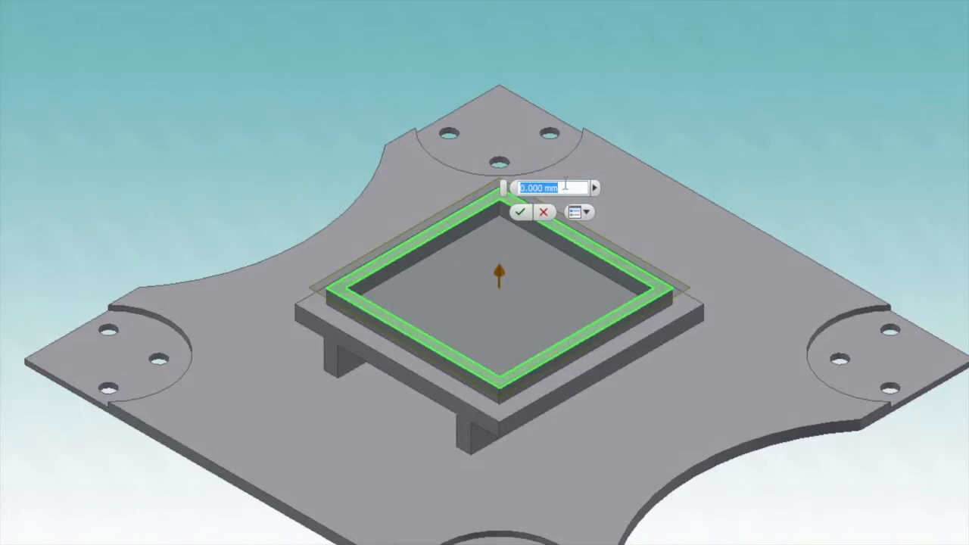
pyautogui.write('-1.2')
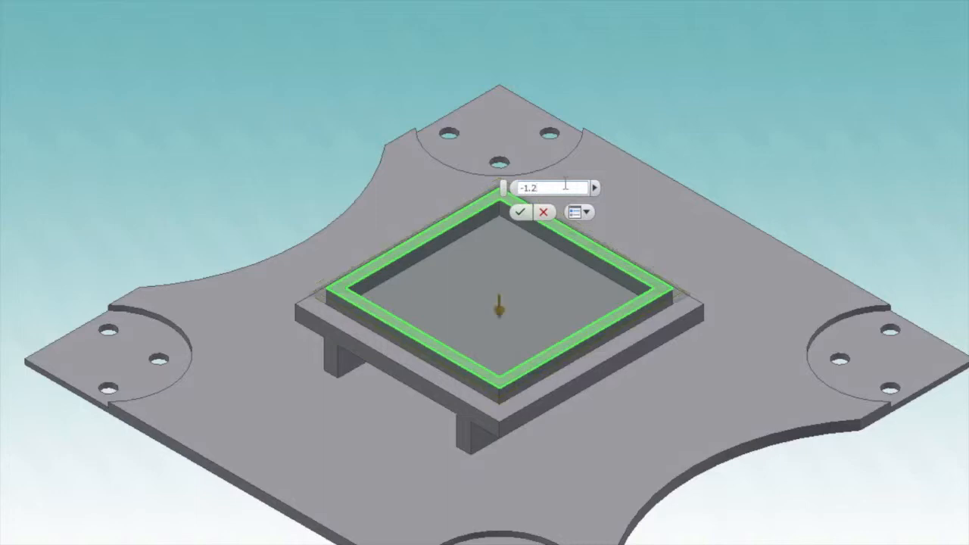
pyautogui.click(519, 214)
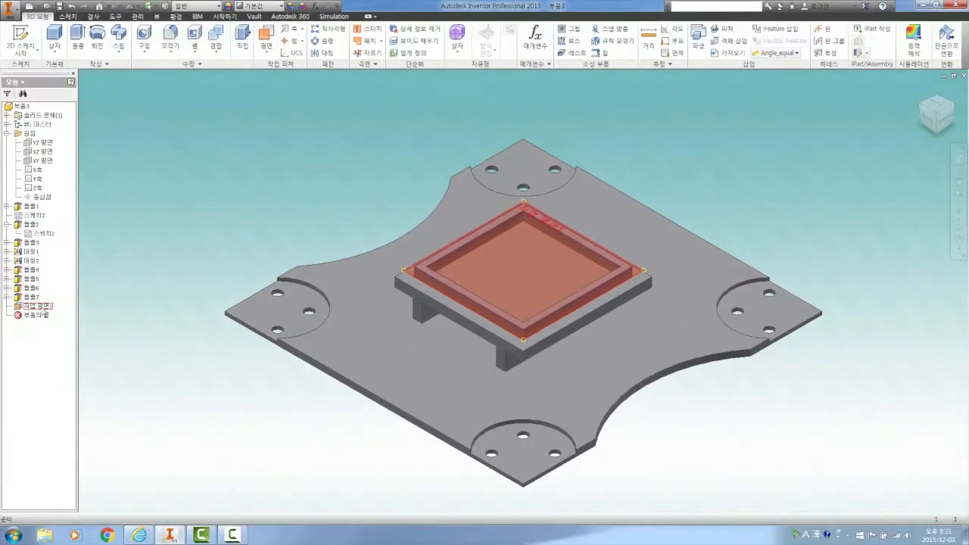
# Step: Start a sketch on the offset work plane and project the outline of the frame's inner floor into it
pyautogui.click(37, 305)
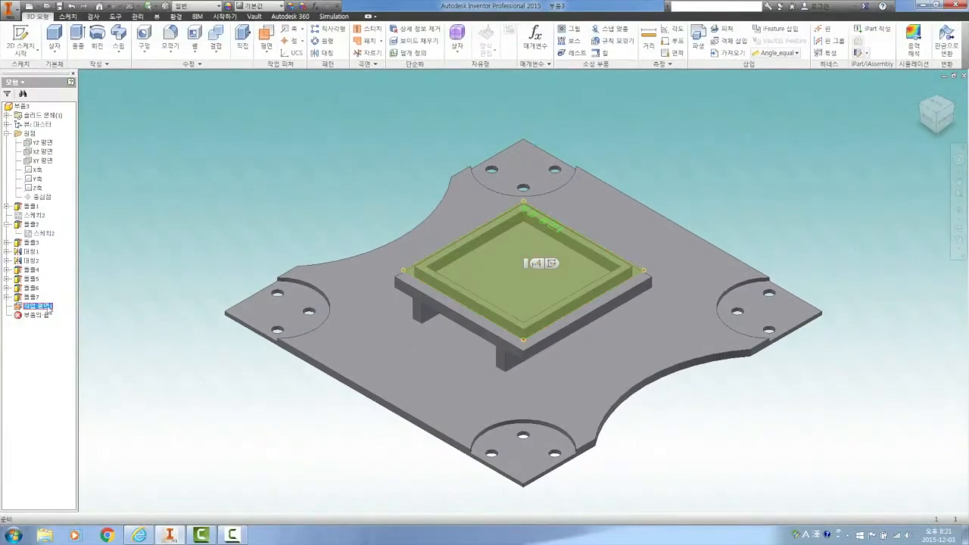
pyautogui.click(551, 264)
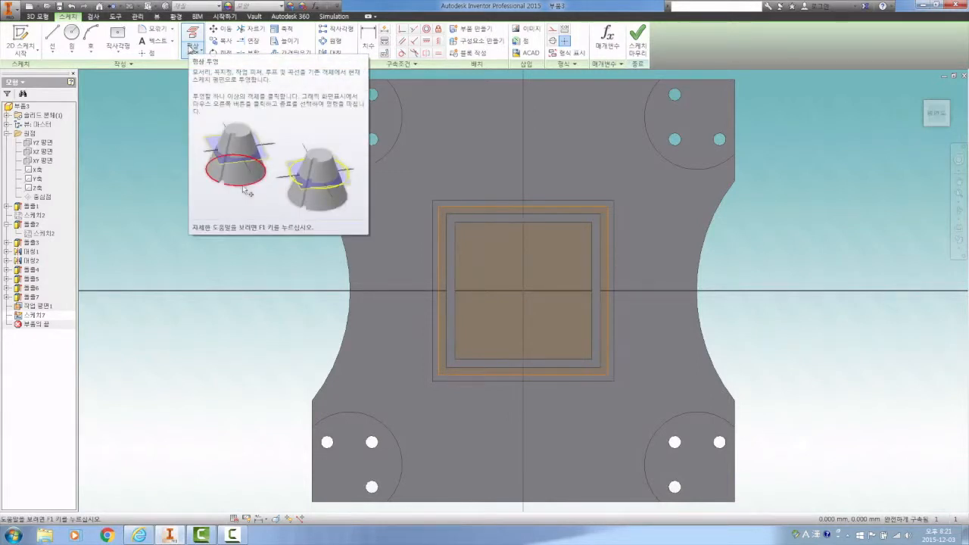
pyautogui.click(193, 52)
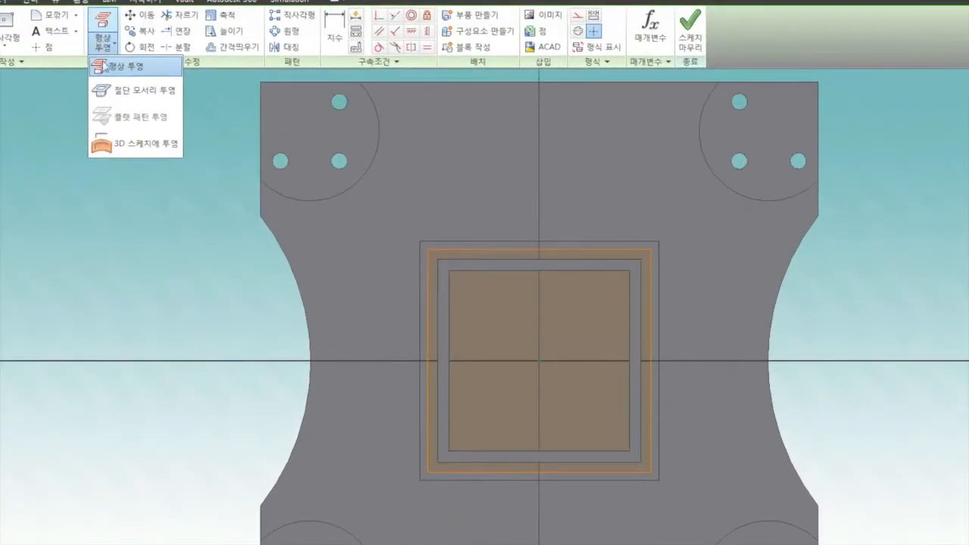
pyautogui.click(215, 112)
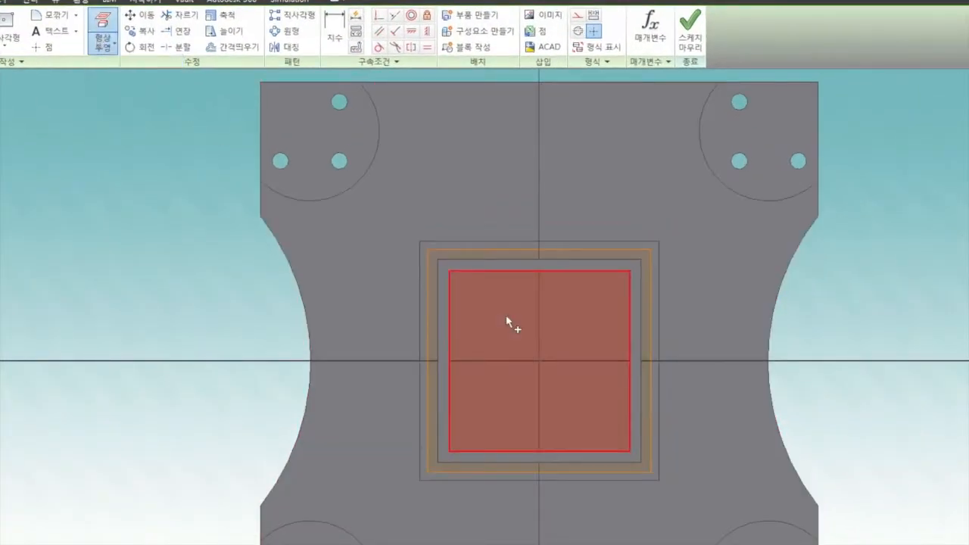
pyautogui.click(622, 296)
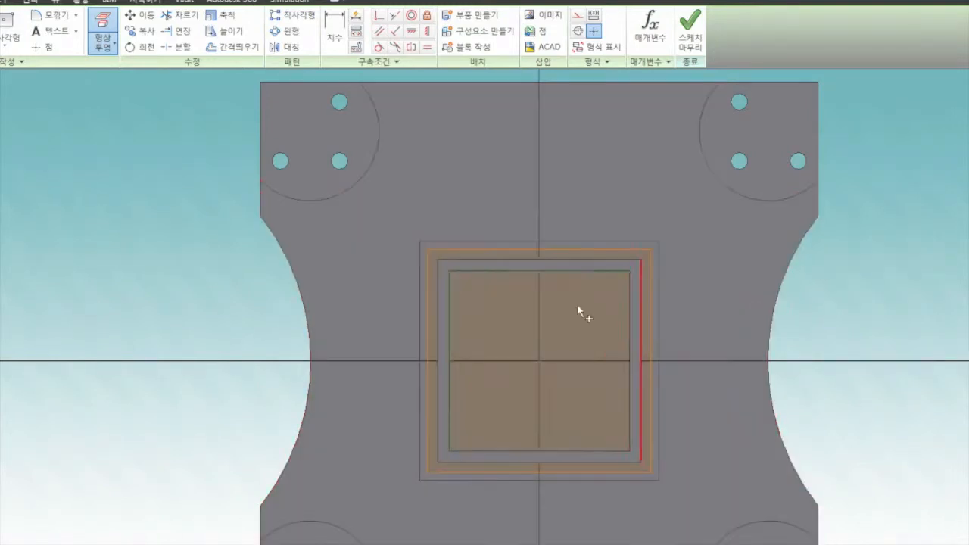
pyautogui.rightClick(197, 276)
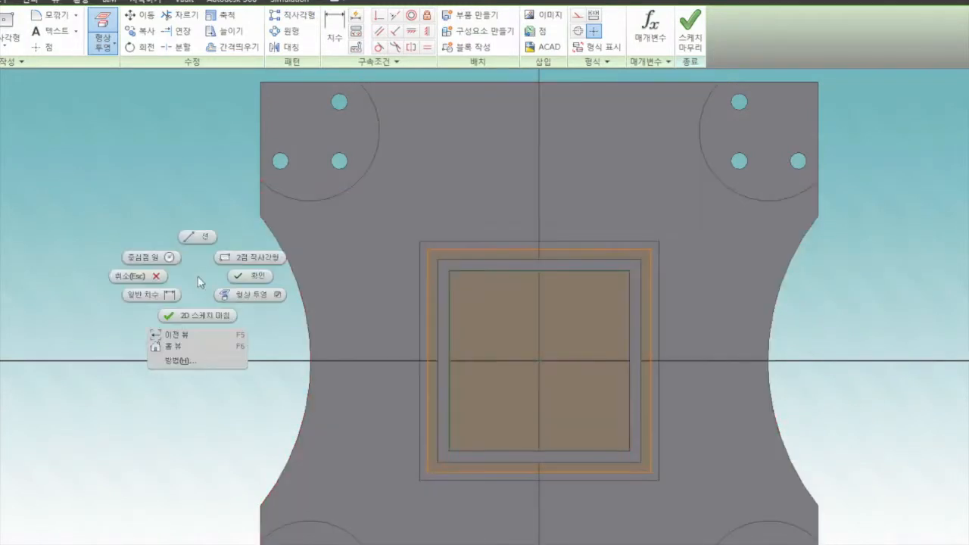
pyautogui.click(250, 276)
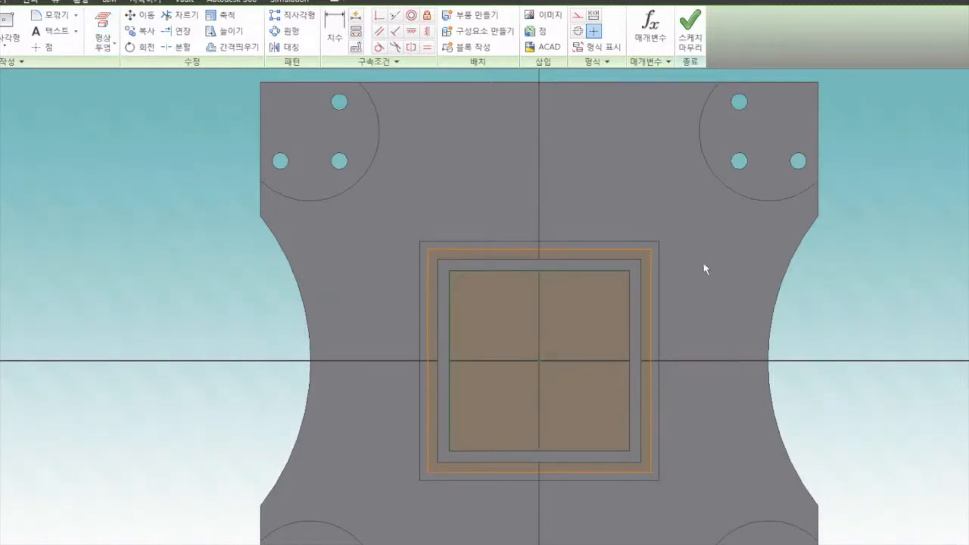
# Step: Draw a center rectangle about 21.5 mm square from the origin, inside the projected outline
pyautogui.click(21, 34)
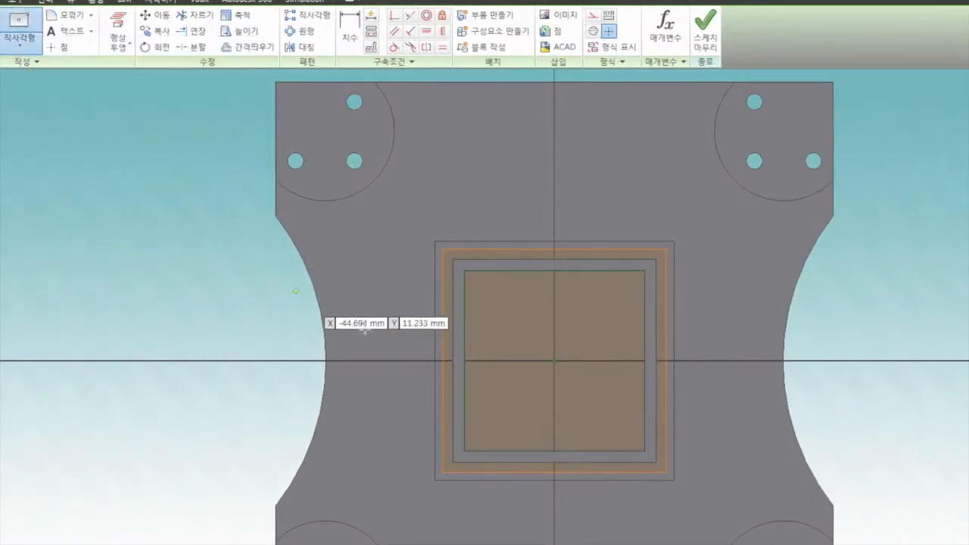
pyautogui.click(555, 359)
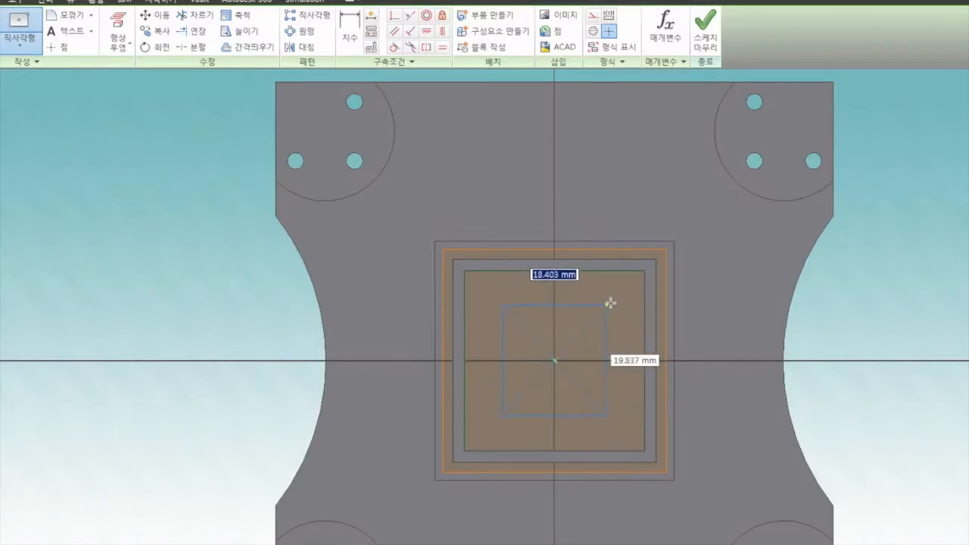
pyautogui.click(614, 301)
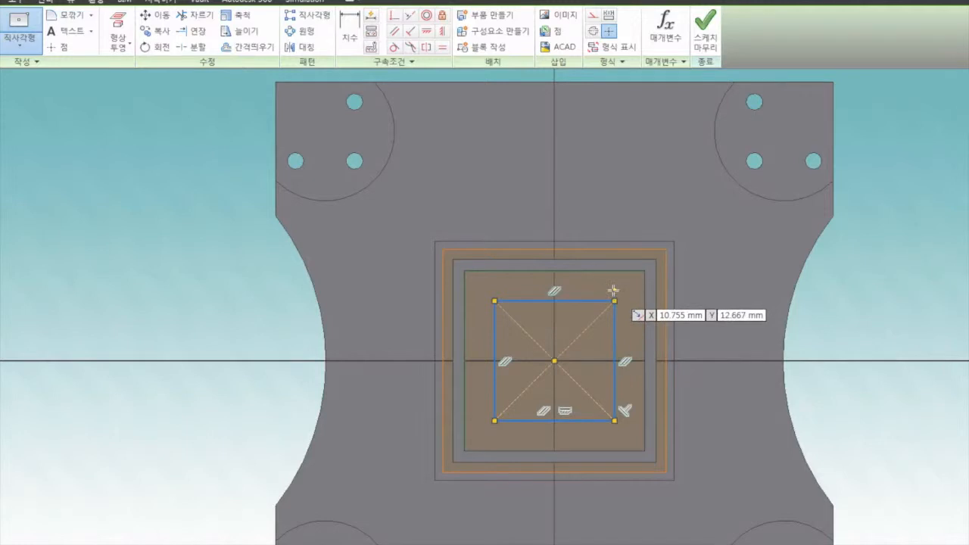
pyautogui.rightClick(613, 290)
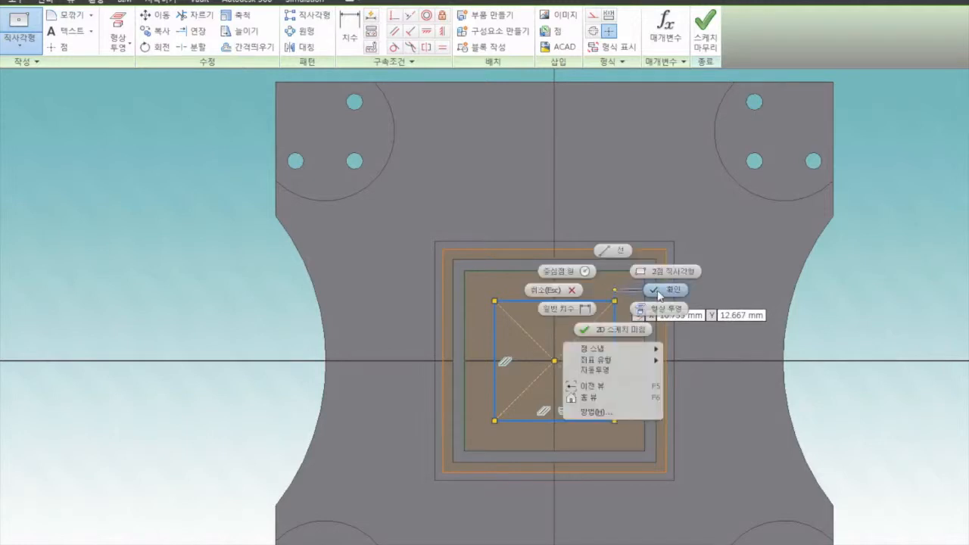
pyautogui.click(659, 297)
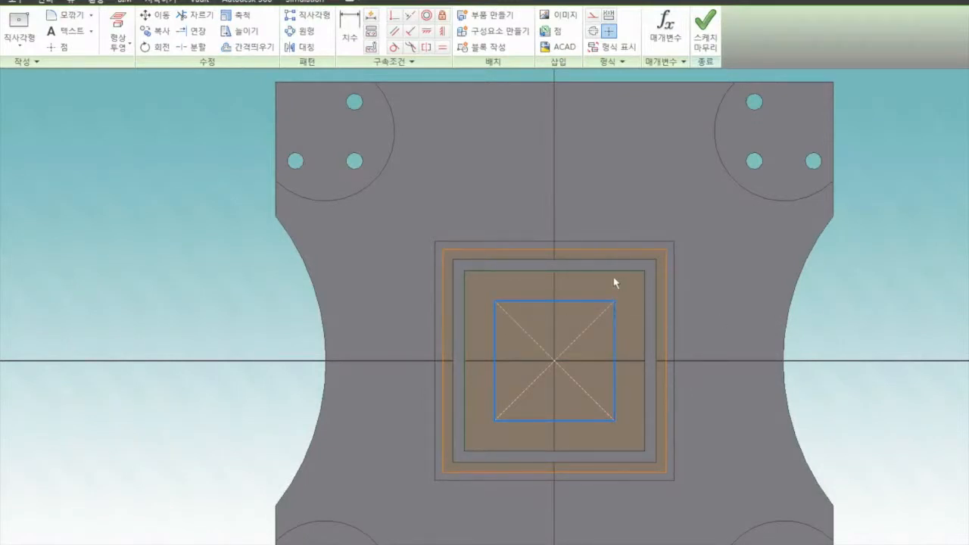
# Step: Make the horizontal and vertical sides of the center rectangle equal in length
pyautogui.click(440, 48)
pyautogui.click(576, 302)
pyautogui.click(614, 329)
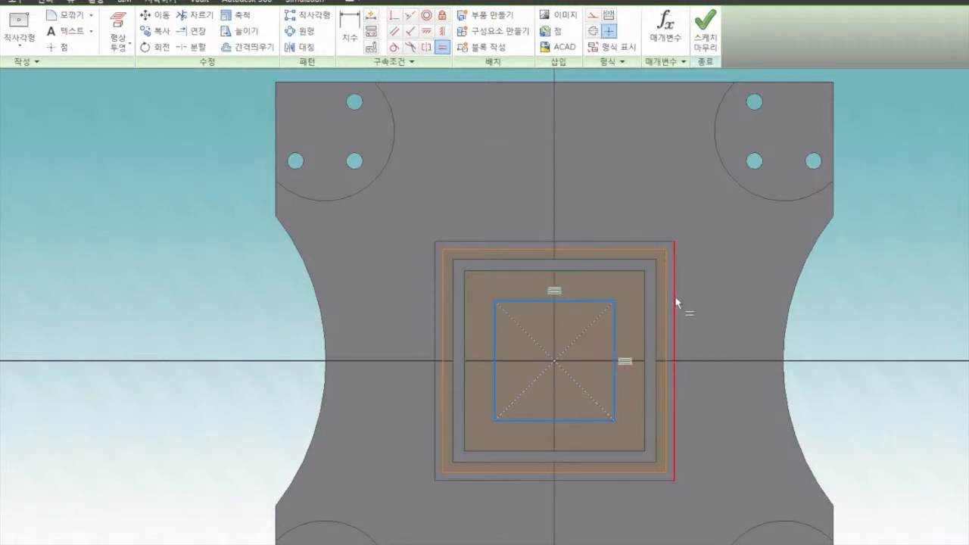
pyautogui.rightClick(606, 178)
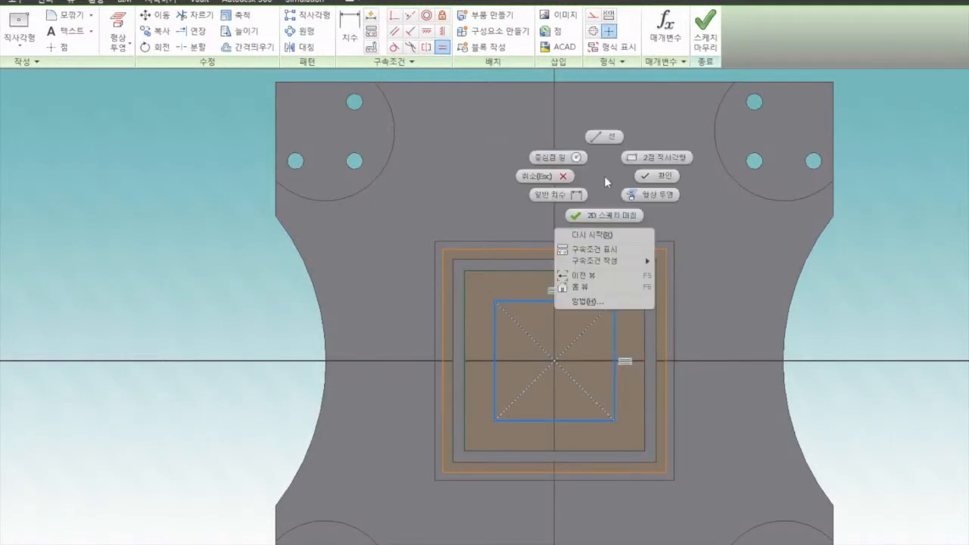
pyautogui.click(640, 178)
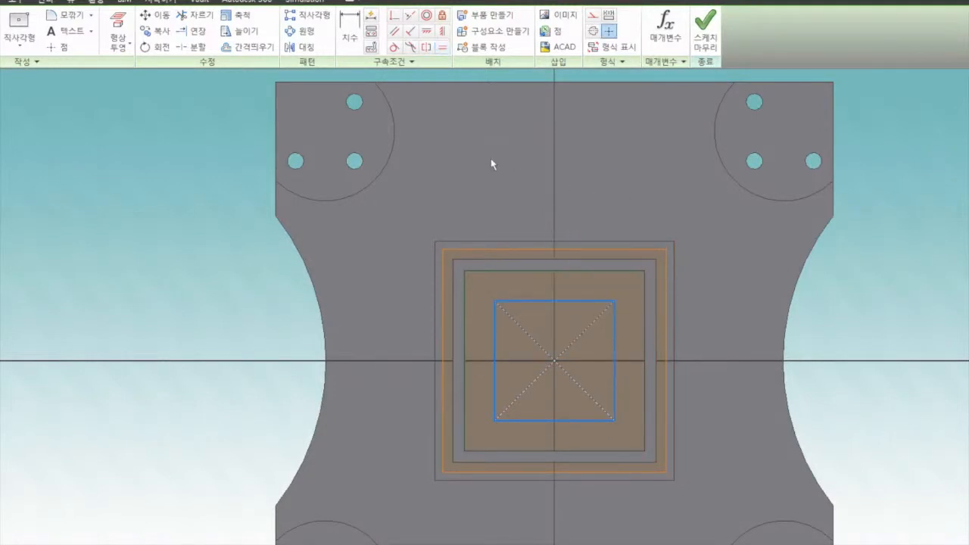
# Step: Dimension the gap between the upper edges of the projected outline and the inner square at 4 mm
pyautogui.click(348, 35)
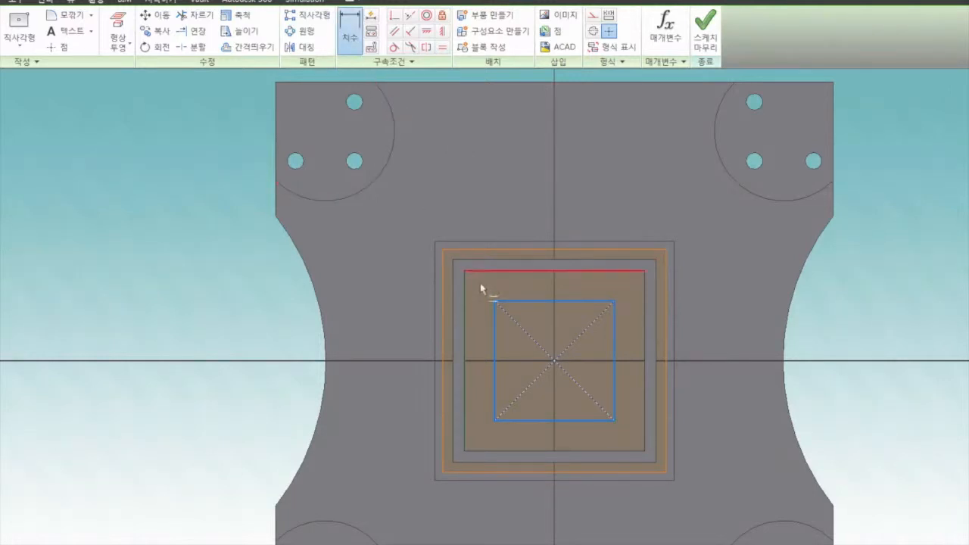
pyautogui.click(514, 302)
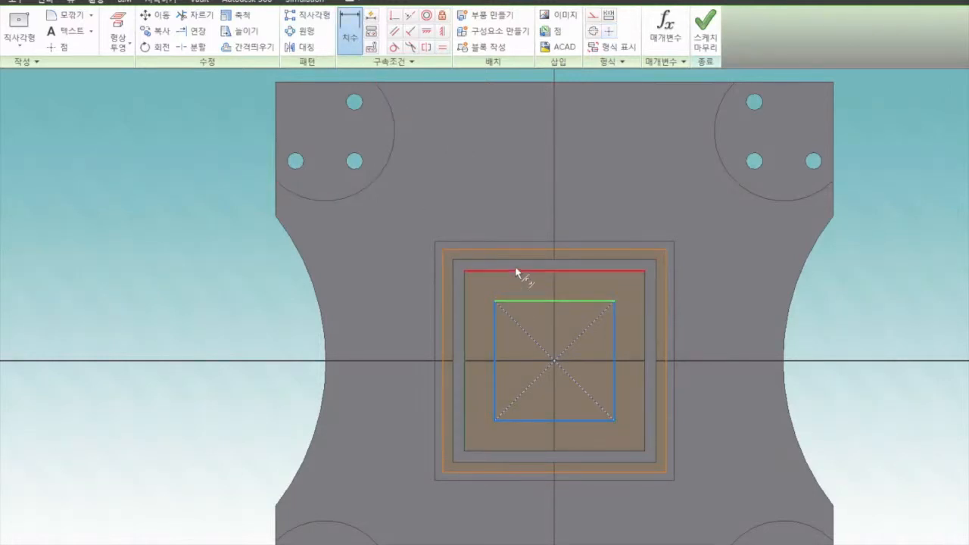
pyautogui.click(500, 273)
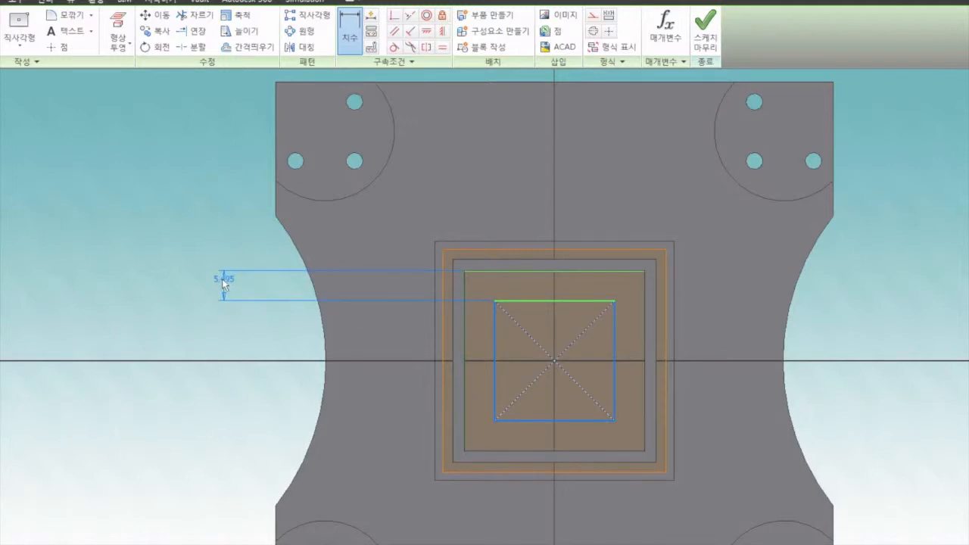
pyautogui.click(223, 283)
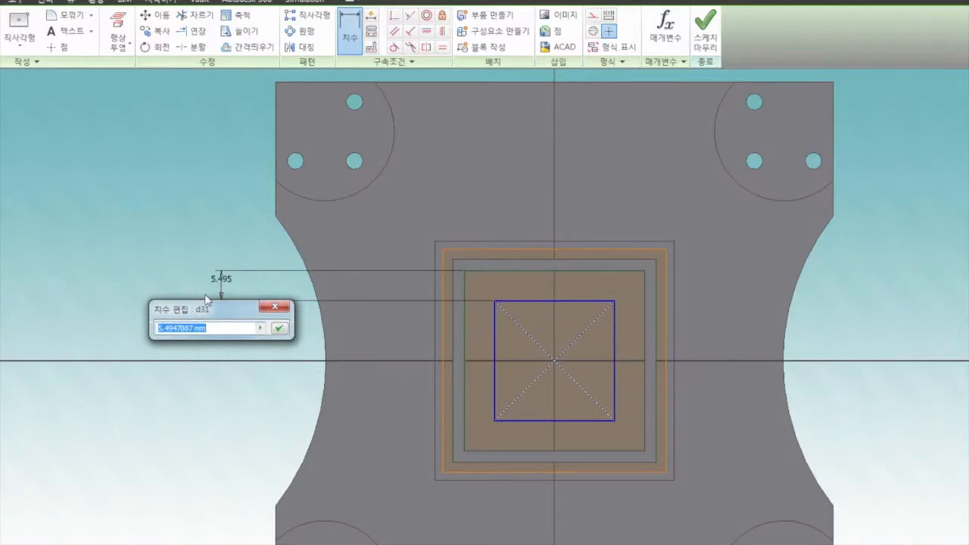
pyautogui.write('4')
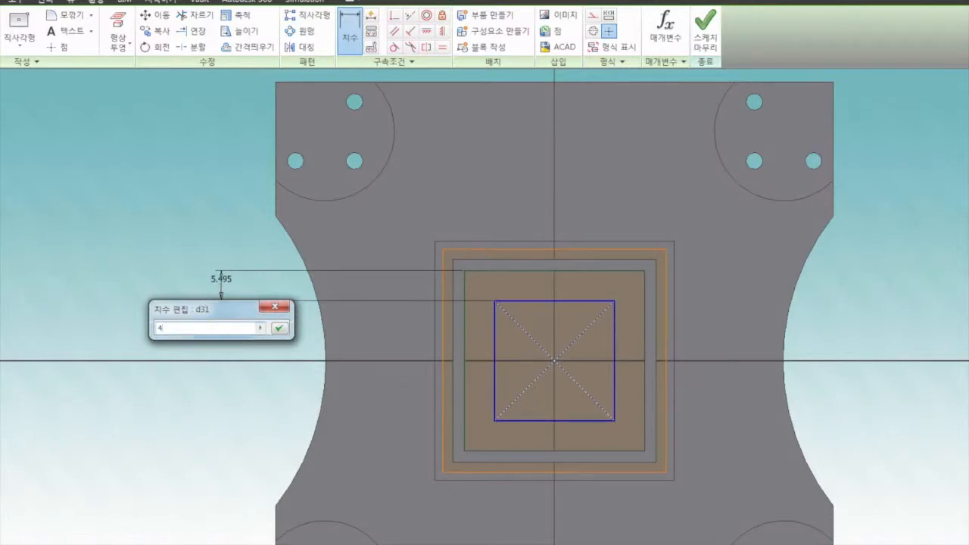
pyautogui.click(277, 329)
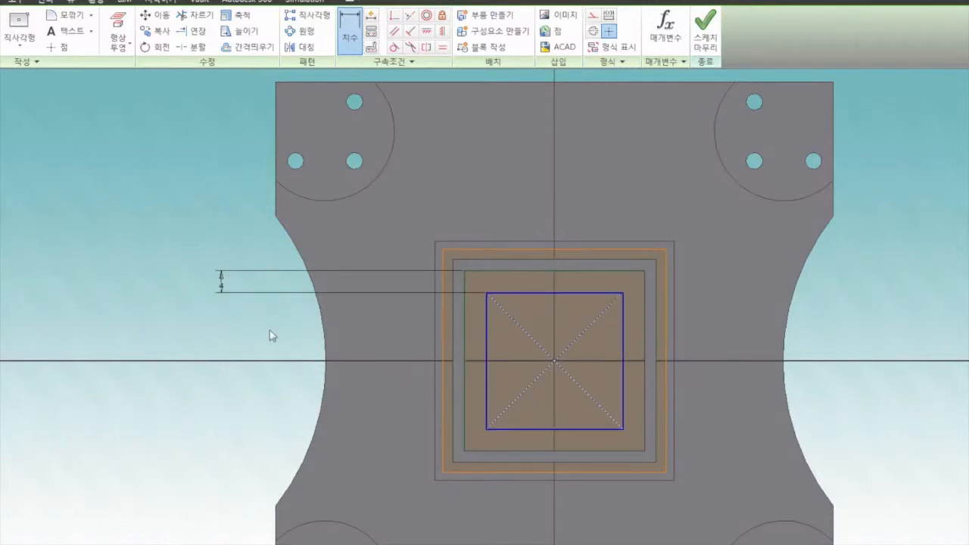
pyautogui.rightClick(145, 237)
pyautogui.click(201, 232)
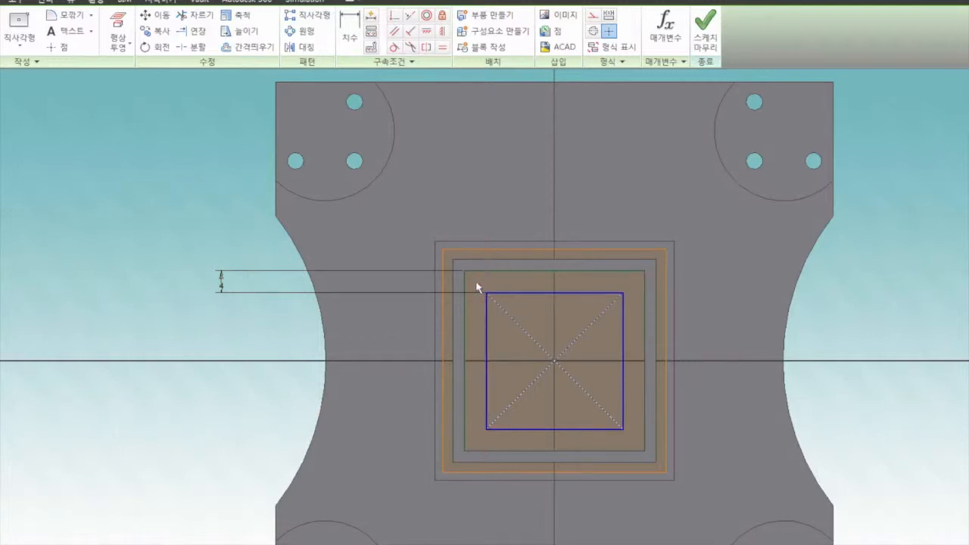
# Step: Convert the dimensioned center square and its diagonals to construction geometry
pyautogui.moveTo(476, 286); pyautogui.dragTo(640, 447)
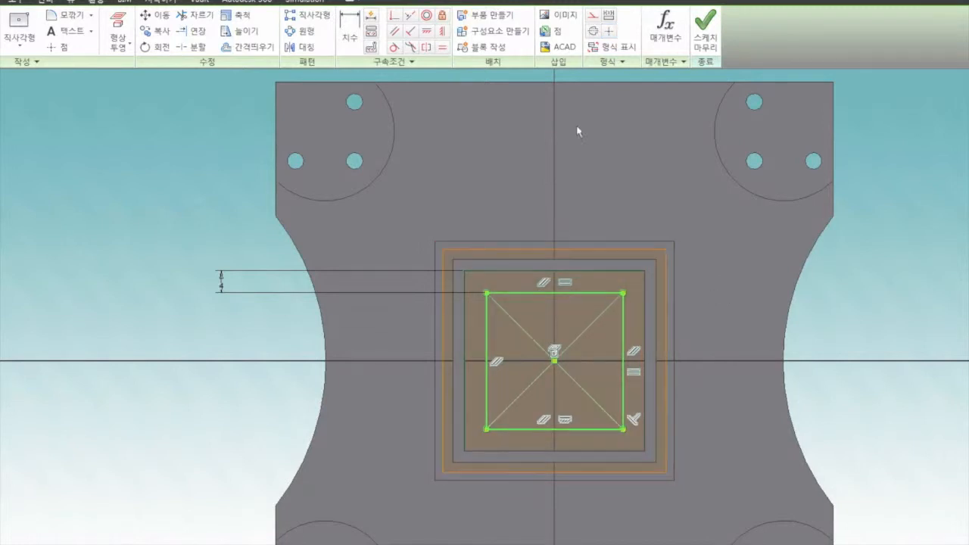
pyautogui.click(591, 17)
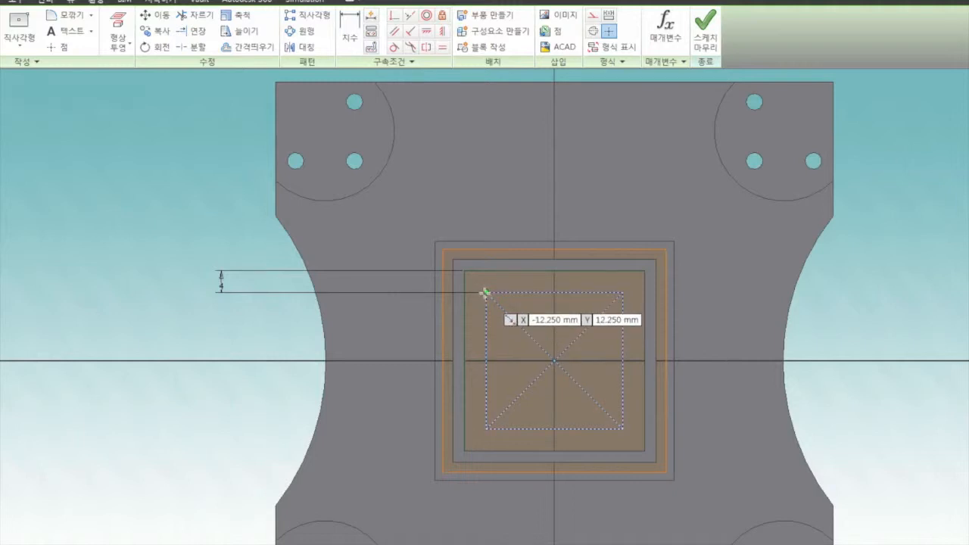
# Step: Draw four circles about 5 mm in diameter, one centred on each corner of the construction square
pyautogui.scroll(3, 485, 292)
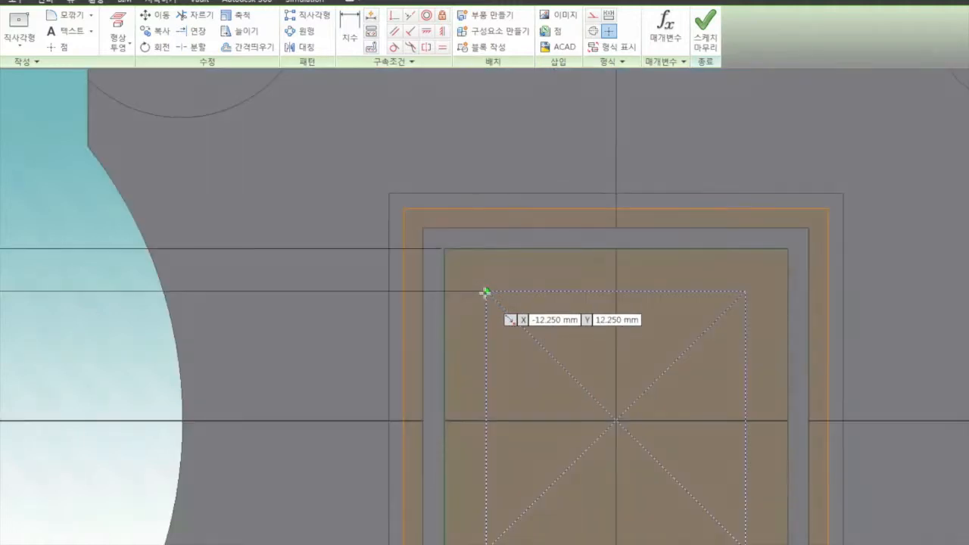
pyautogui.click(492, 288)
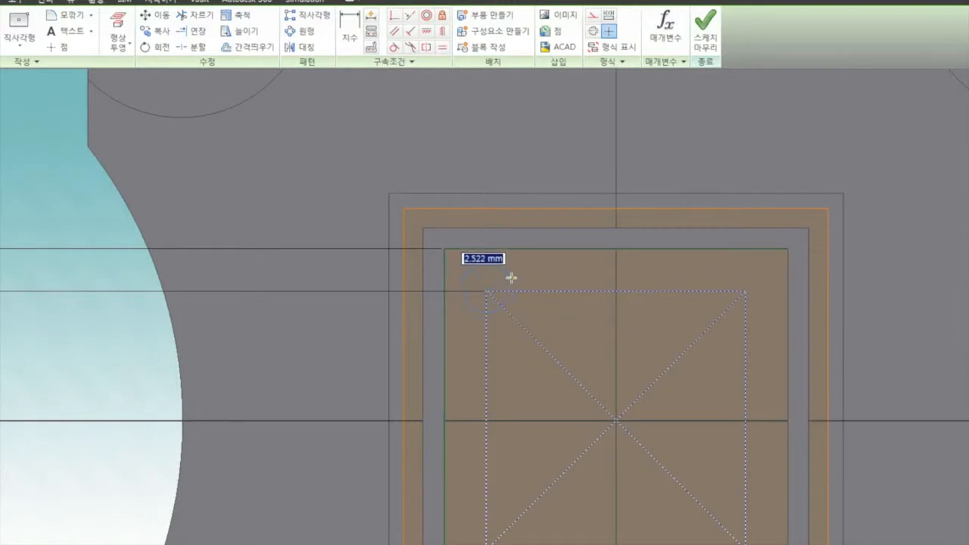
pyautogui.click(511, 277)
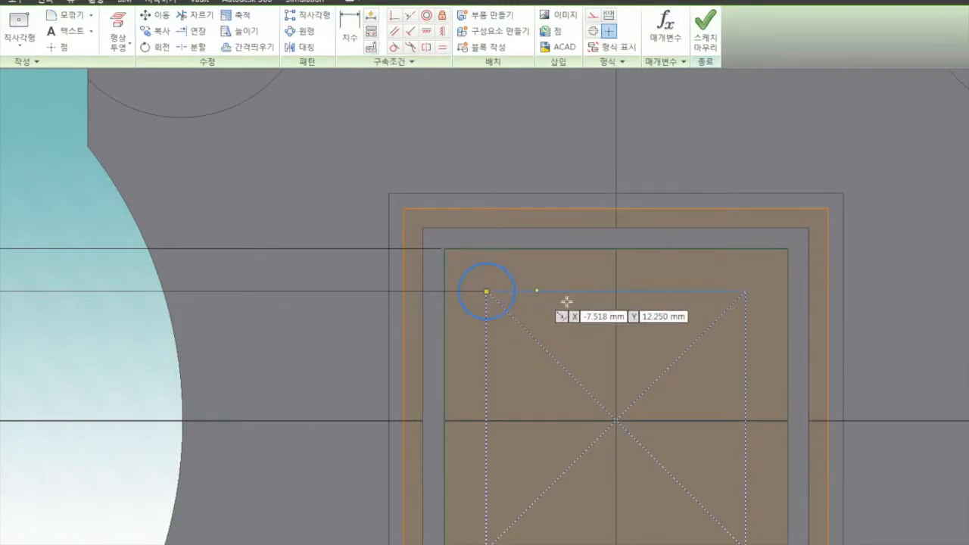
pyautogui.click(743, 291)
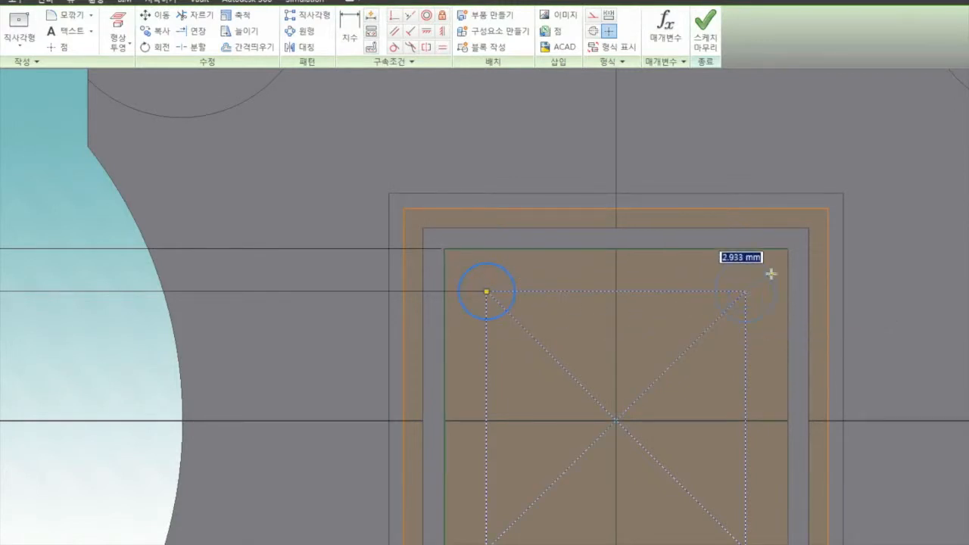
pyautogui.click(772, 272)
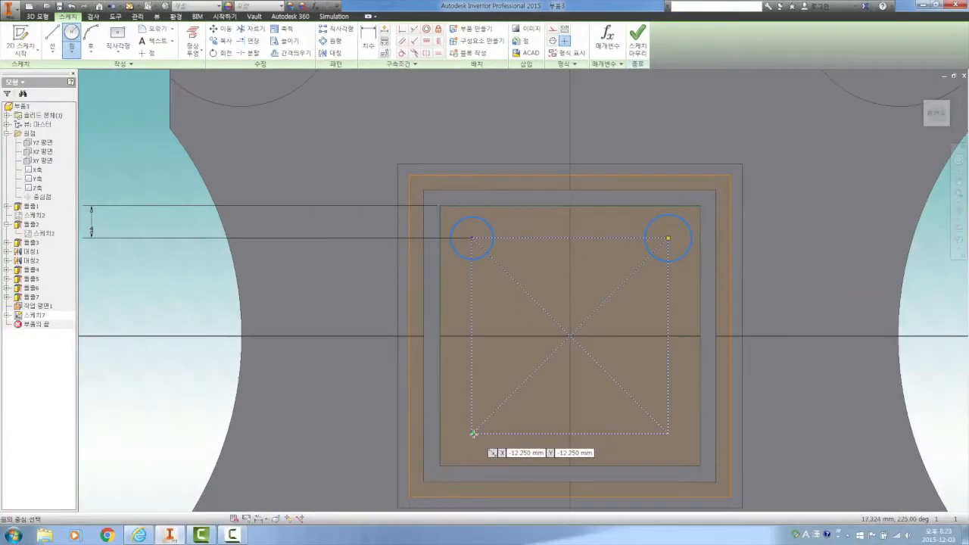
pyautogui.click(472, 432)
pyautogui.click(493, 424)
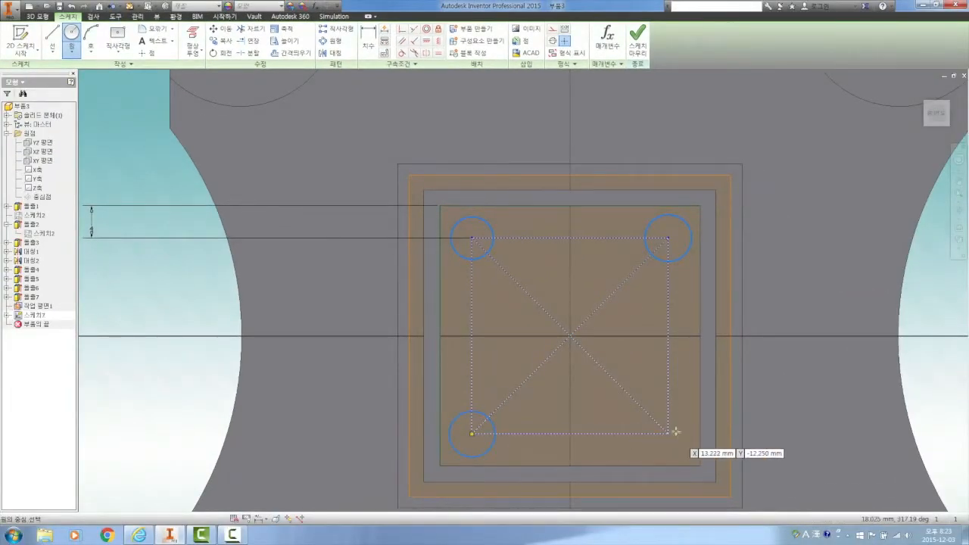
pyautogui.click(667, 432)
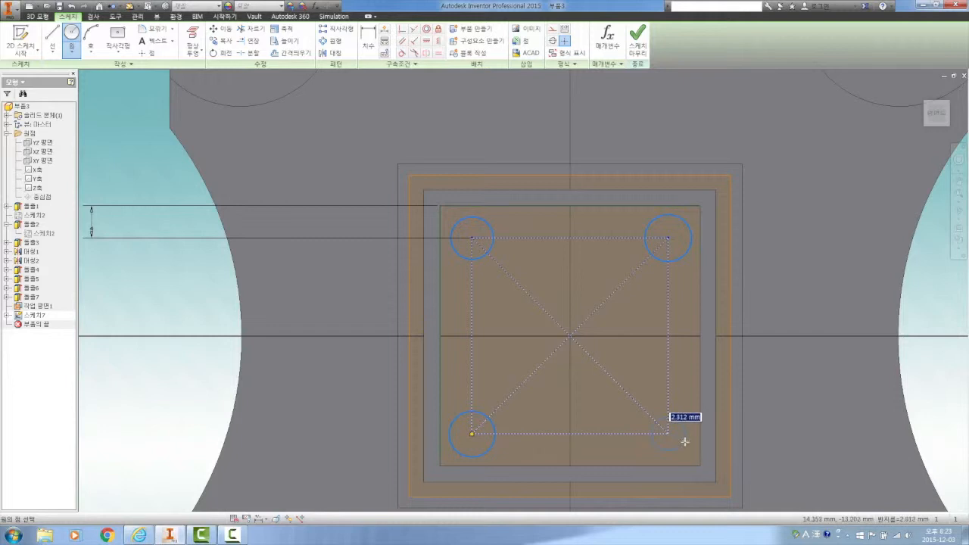
pyautogui.click(683, 440)
pyautogui.rightClick(674, 375)
pyautogui.click(719, 377)
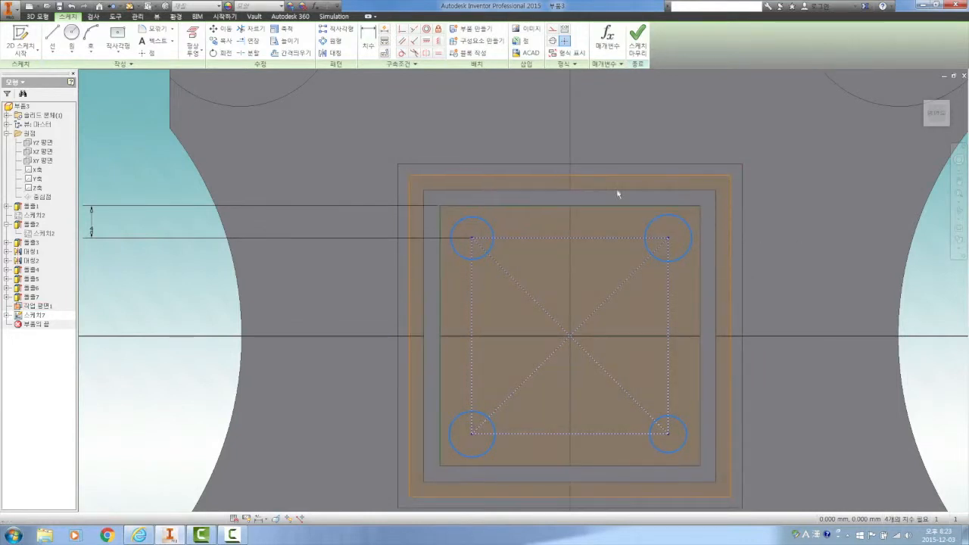
# Step: Apply equal constraints so that all four corner circles share the same radius
pyautogui.click(438, 55)
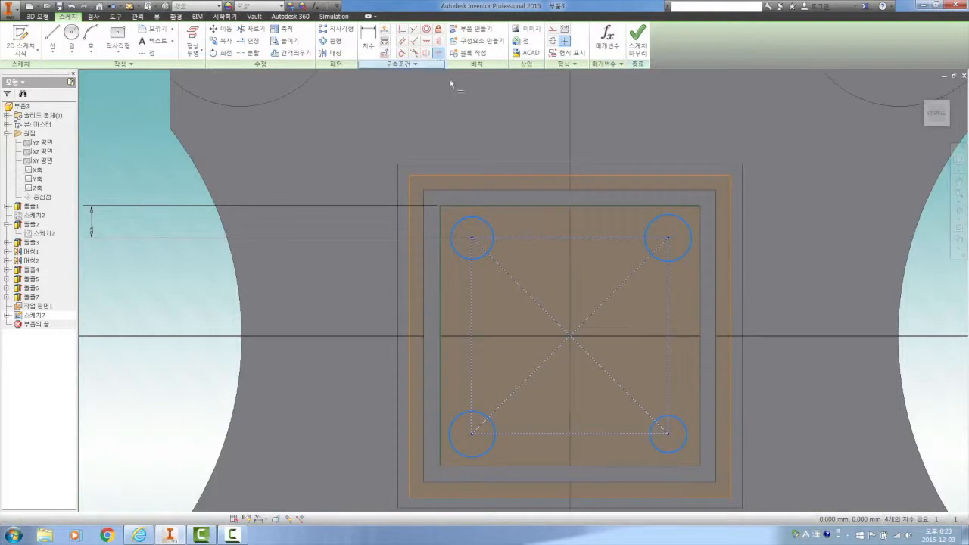
pyautogui.click(494, 227)
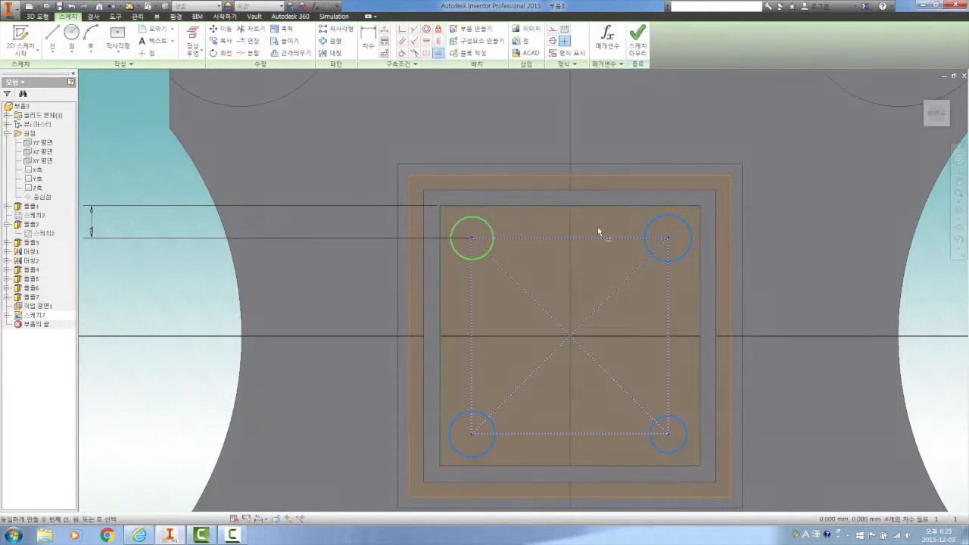
pyautogui.click(649, 225)
pyautogui.click(484, 258)
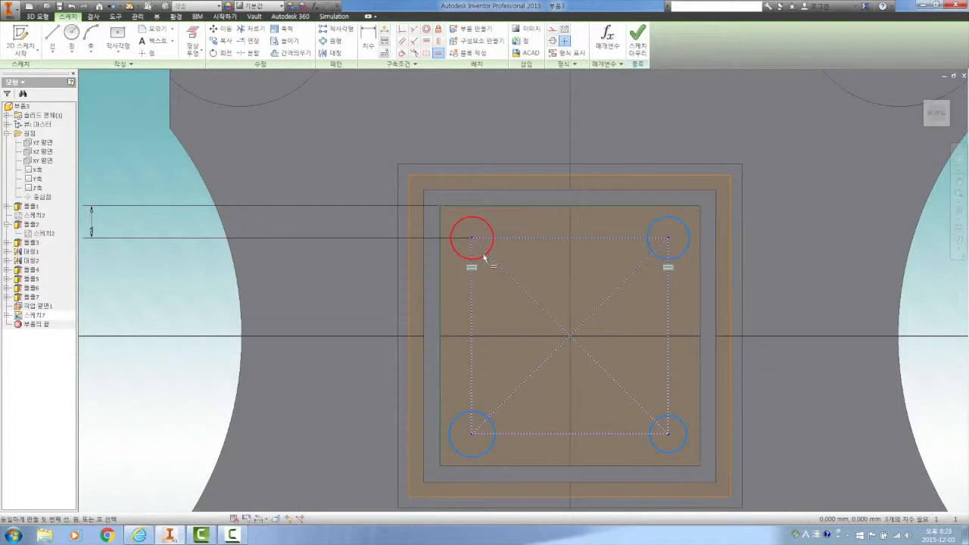
pyautogui.click(482, 416)
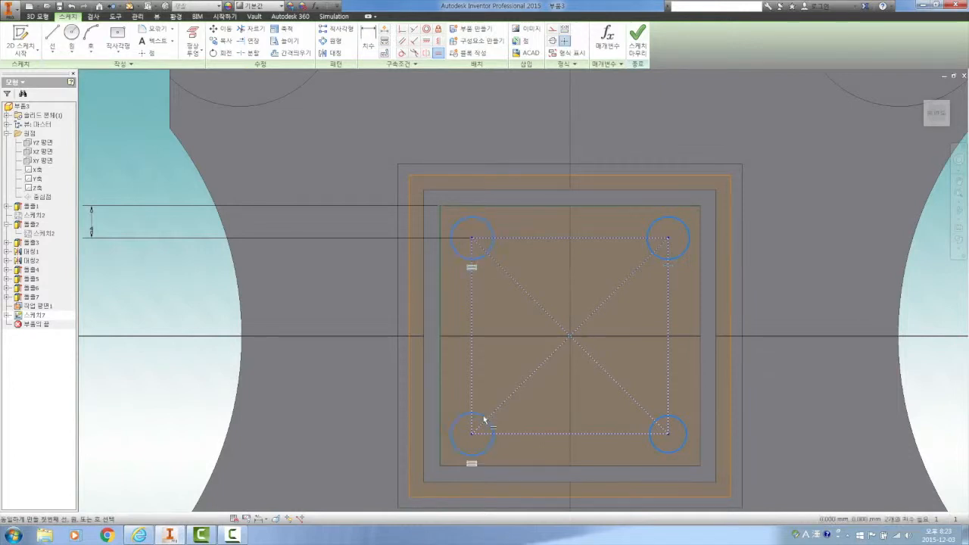
pyautogui.click(489, 450)
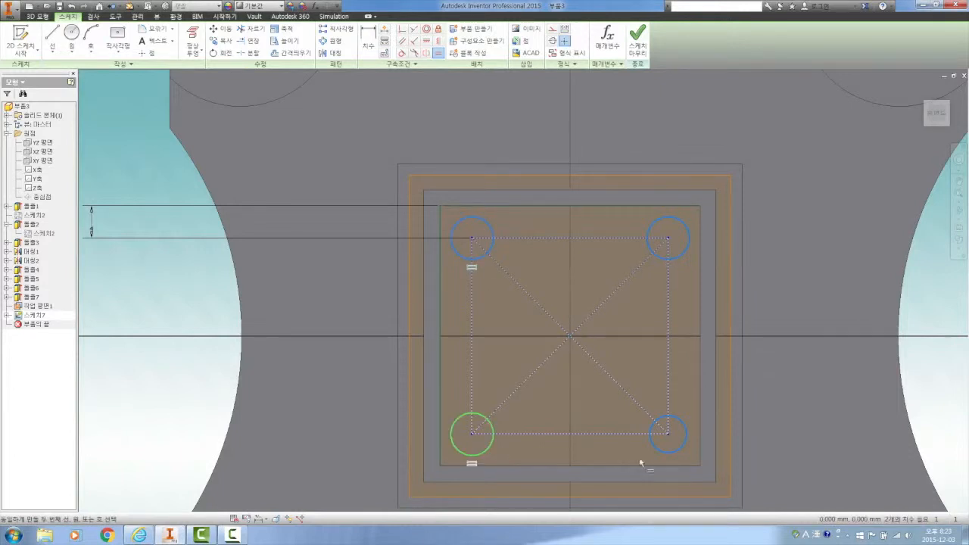
pyautogui.click(658, 453)
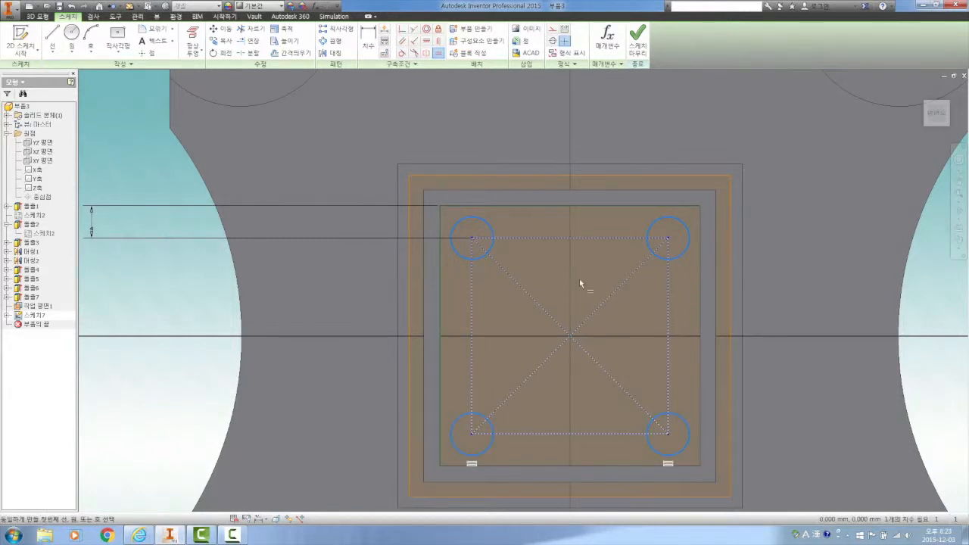
pyautogui.rightClick(579, 283)
pyautogui.click(615, 283)
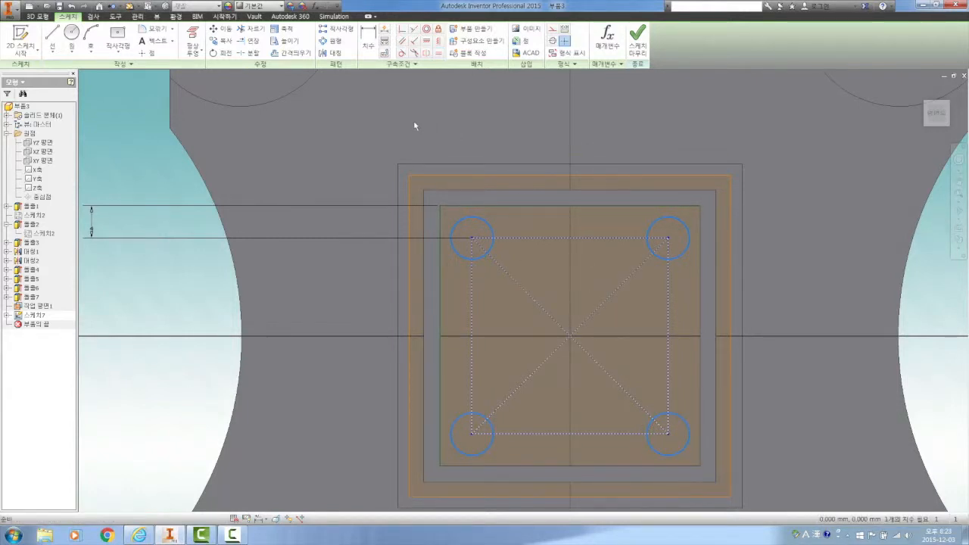
# Step: Dimension the diameter of the upper-left corner circle at 4 mm
pyautogui.click(368, 39)
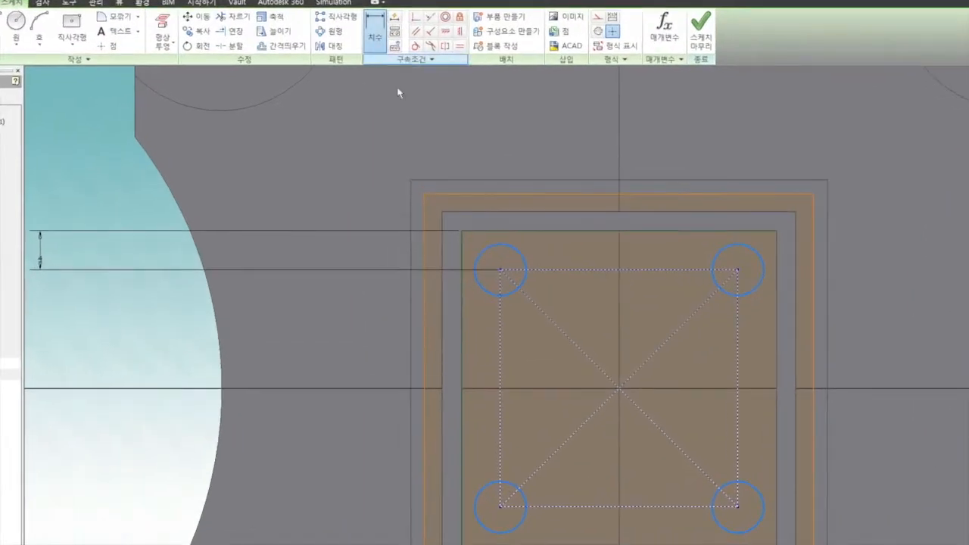
pyautogui.click(524, 257)
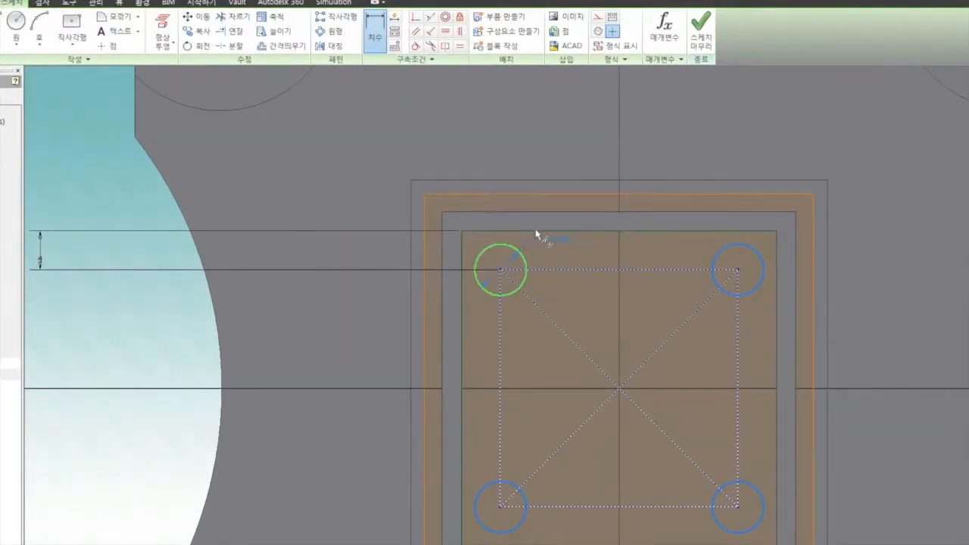
pyautogui.click(566, 124)
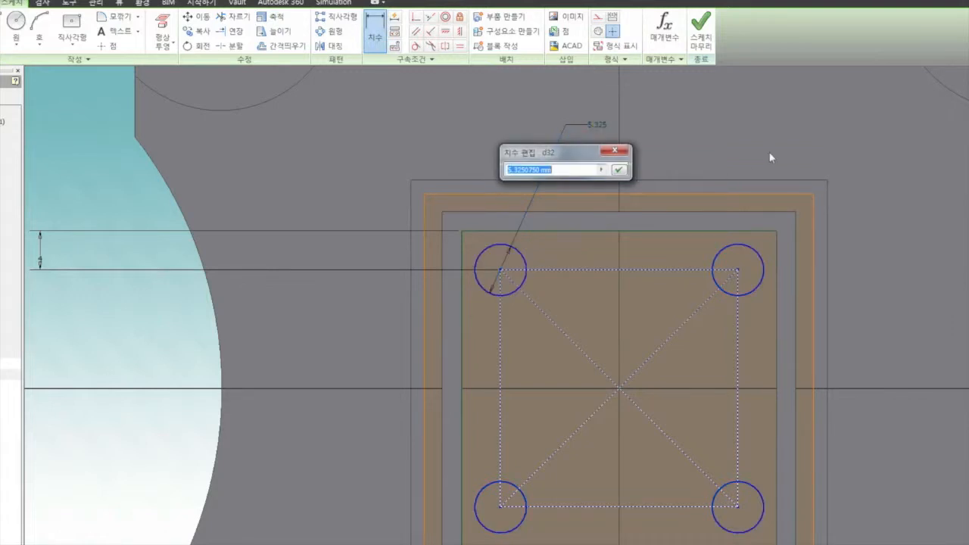
pyautogui.write('4')
pyautogui.click(620, 171)
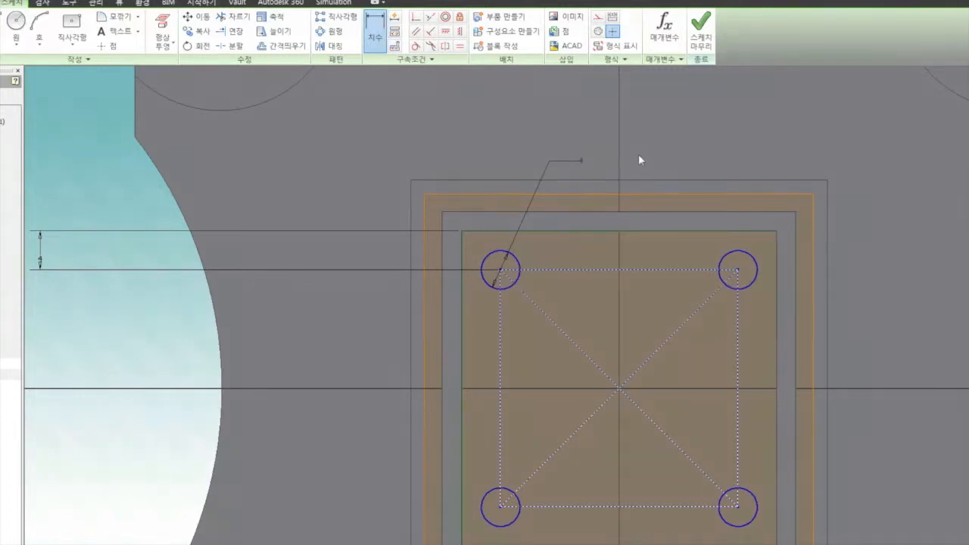
pyautogui.rightClick(412, 119)
pyautogui.click(460, 113)
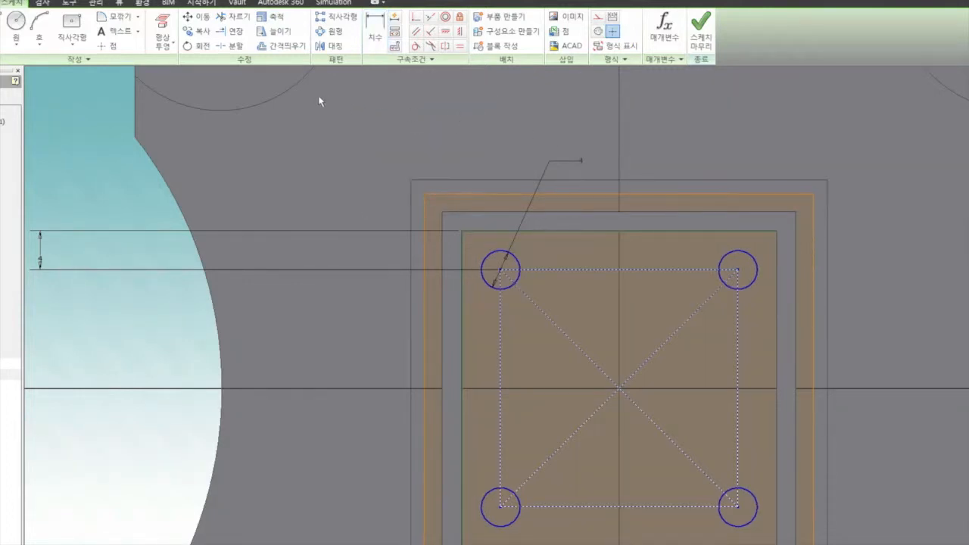
# Step: Draw a smaller concentric circle about 2 mm in diameter inside each of the four 4 mm circles
pyautogui.click(15, 23)
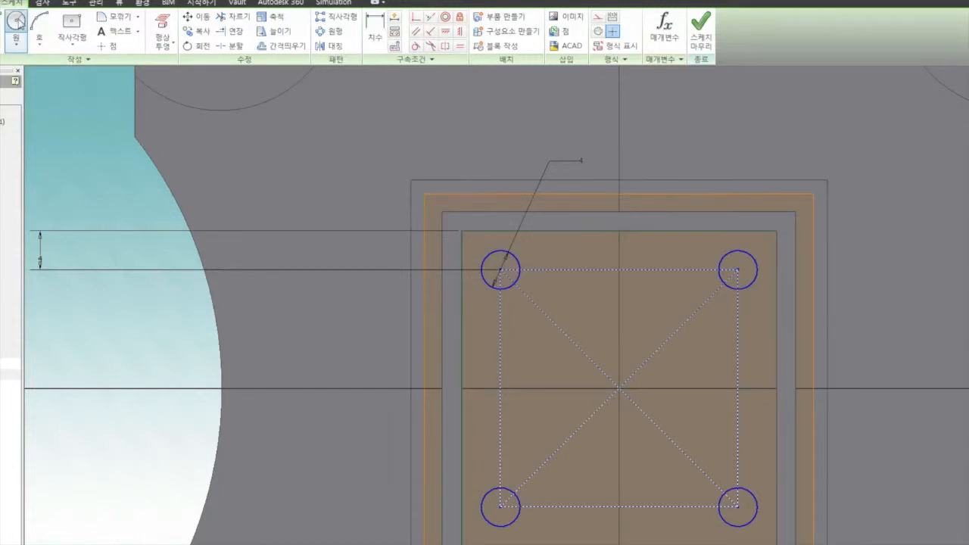
pyautogui.click(500, 268)
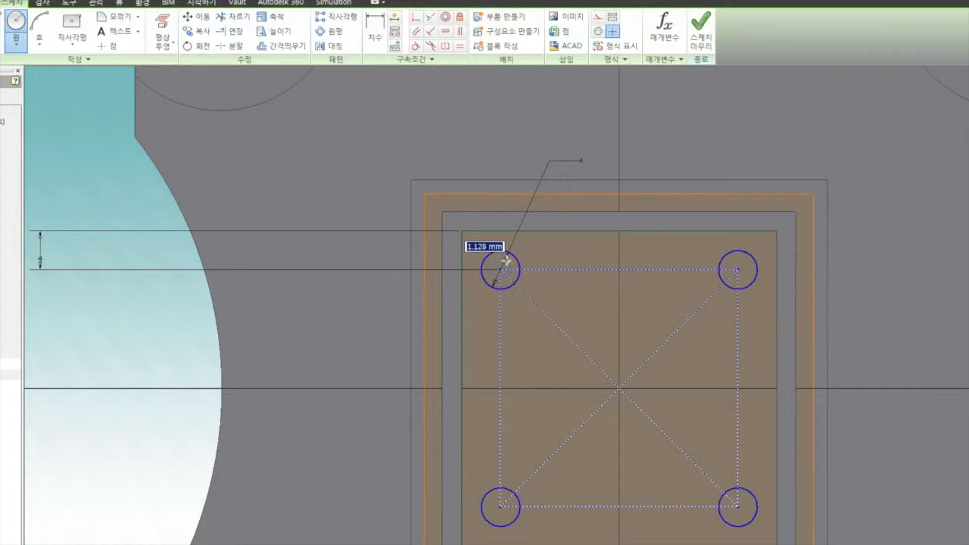
pyautogui.click(737, 270)
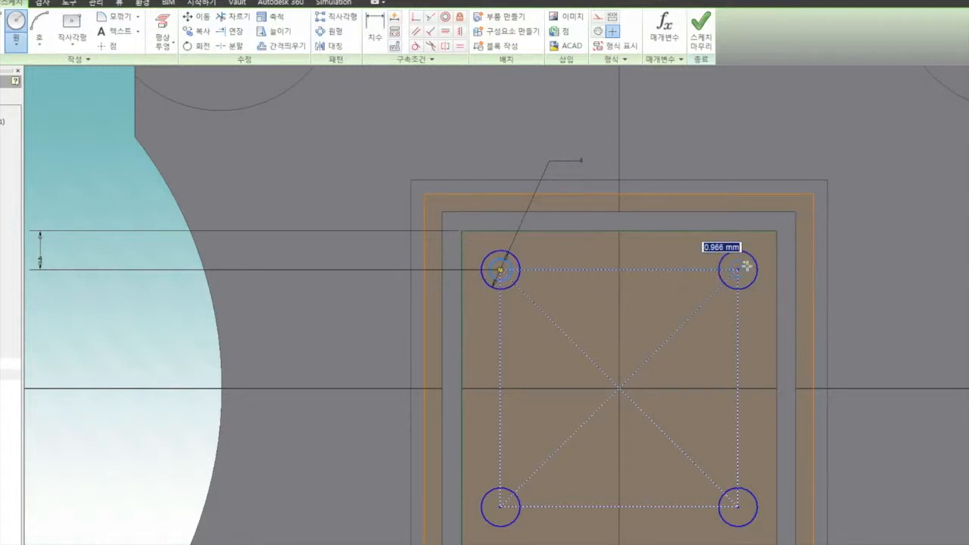
pyautogui.click(747, 265)
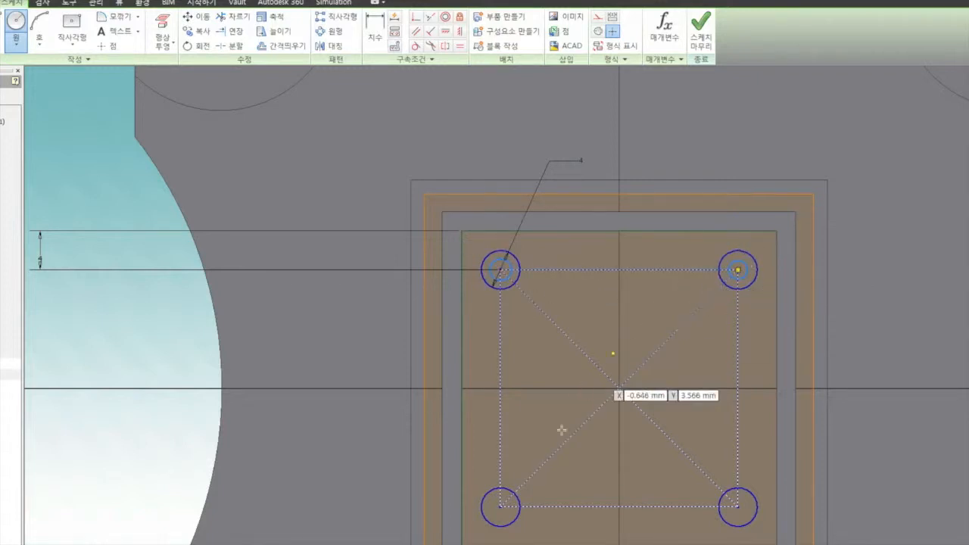
pyautogui.click(506, 504)
pyautogui.click(510, 504)
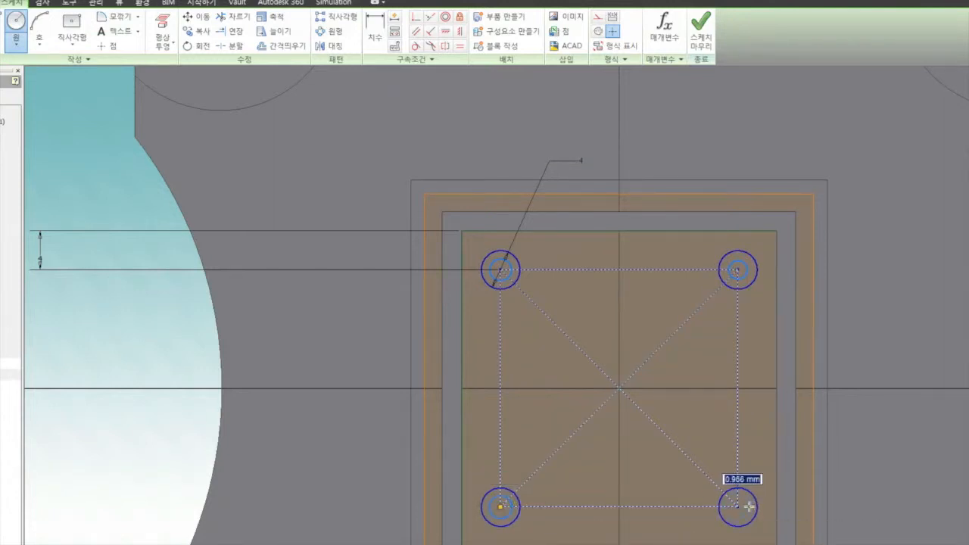
pyautogui.rightClick(683, 333)
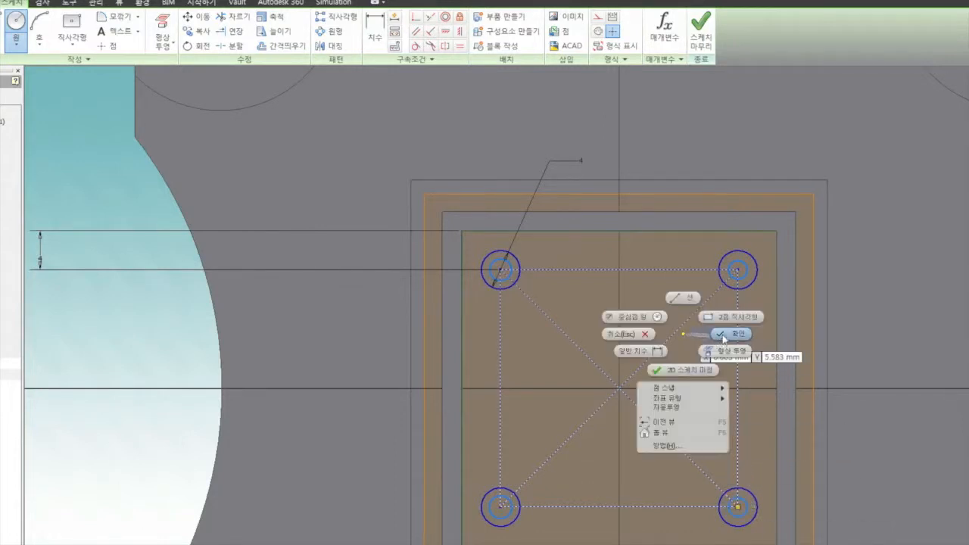
pyautogui.click(721, 334)
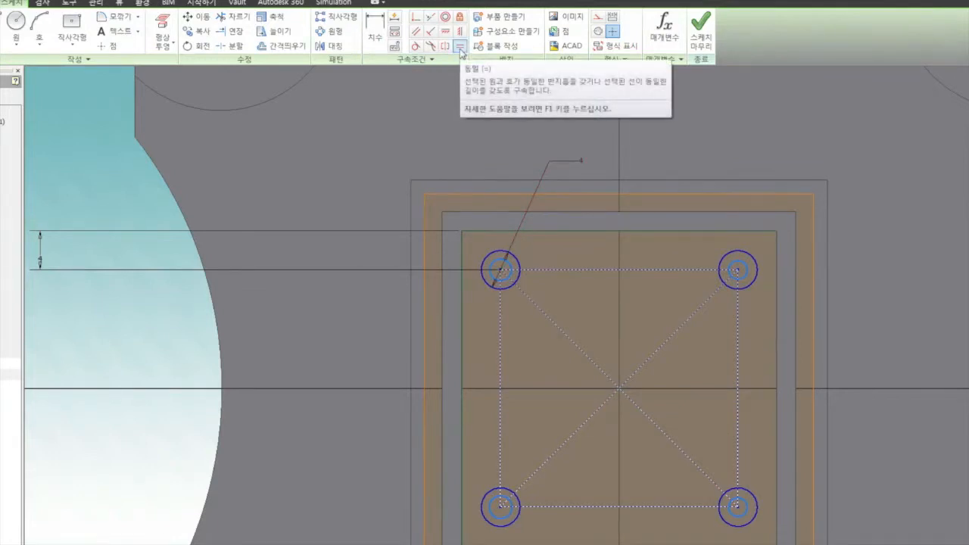
# Step: Make the two upper inner circles equal in radius and try to match the lower-left inner circle to them
pyautogui.click(459, 47)
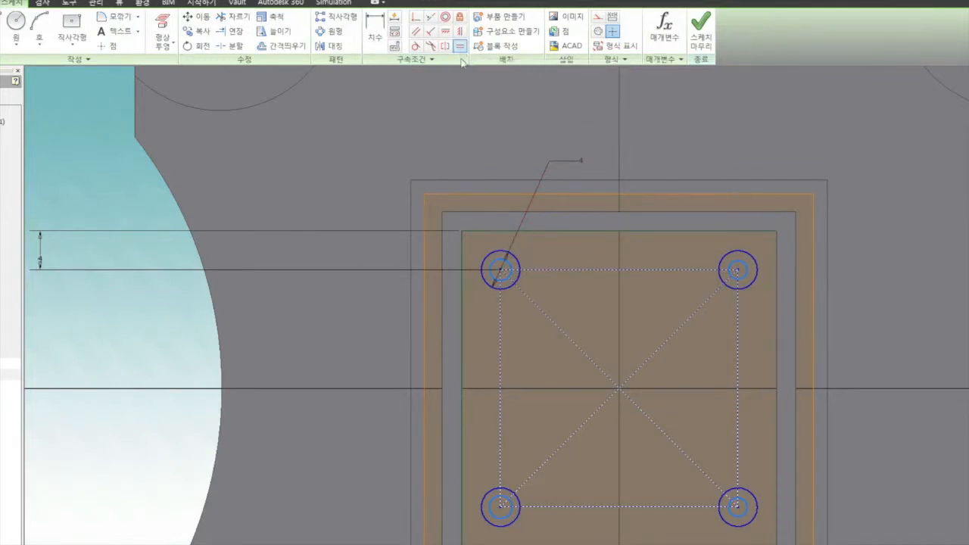
pyautogui.click(504, 272)
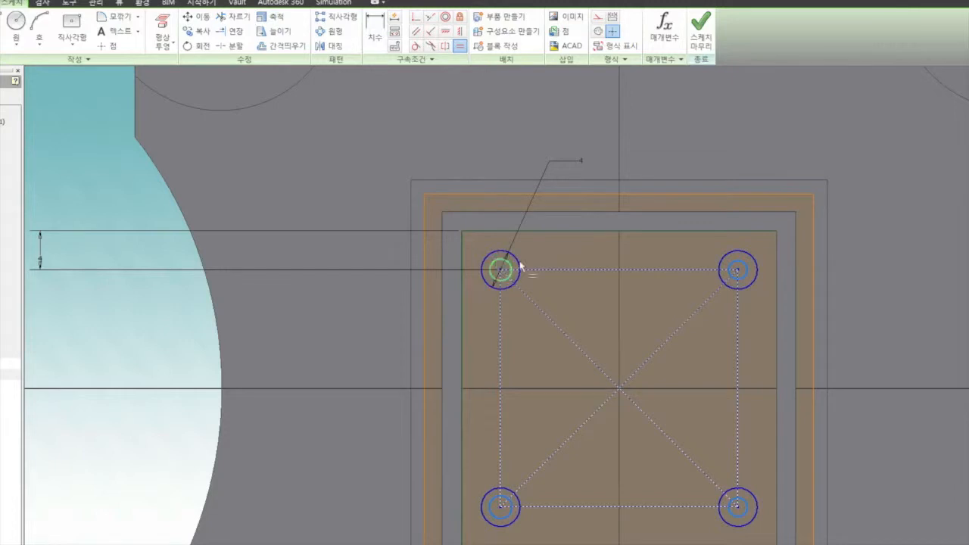
pyautogui.click(740, 268)
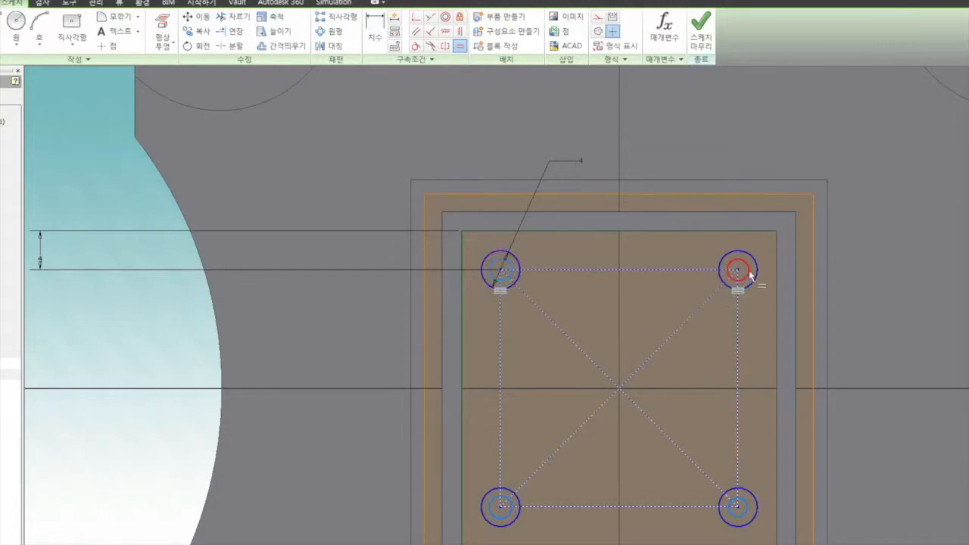
pyautogui.click(750, 272)
pyautogui.click(500, 505)
pyautogui.rightClick(567, 325)
pyautogui.click(618, 329)
# Step: Dimension the diameter of the upper-left inner circle at 2 mm
pyautogui.click(376, 34)
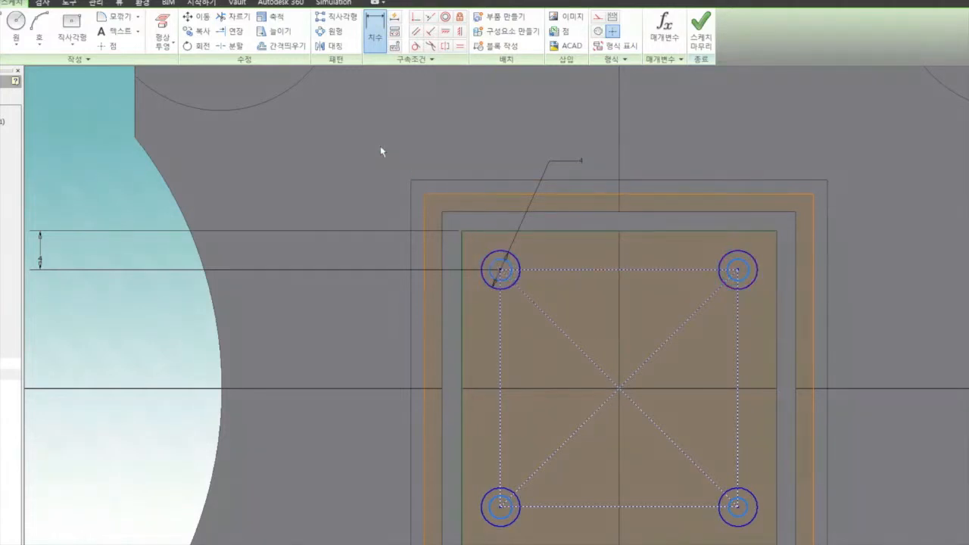
pyautogui.click(497, 266)
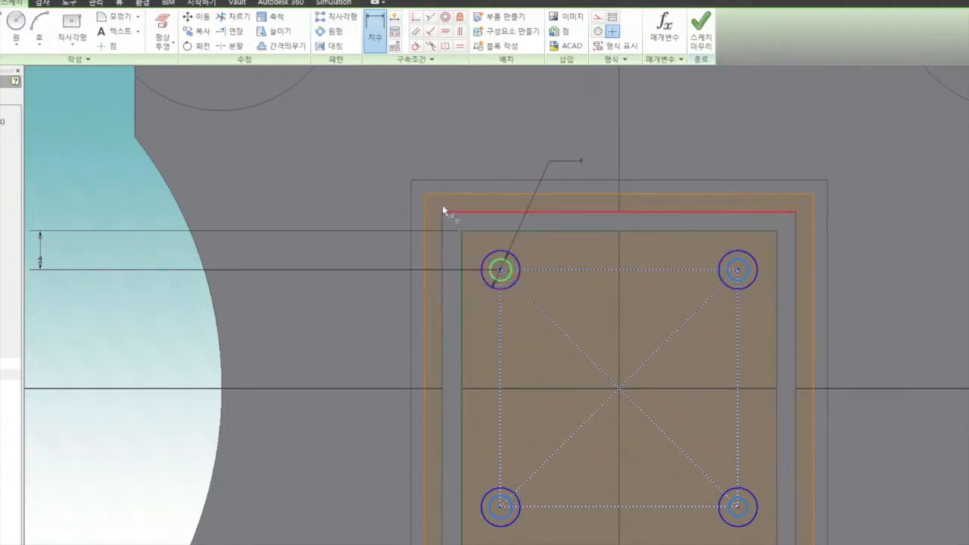
pyautogui.click(368, 145)
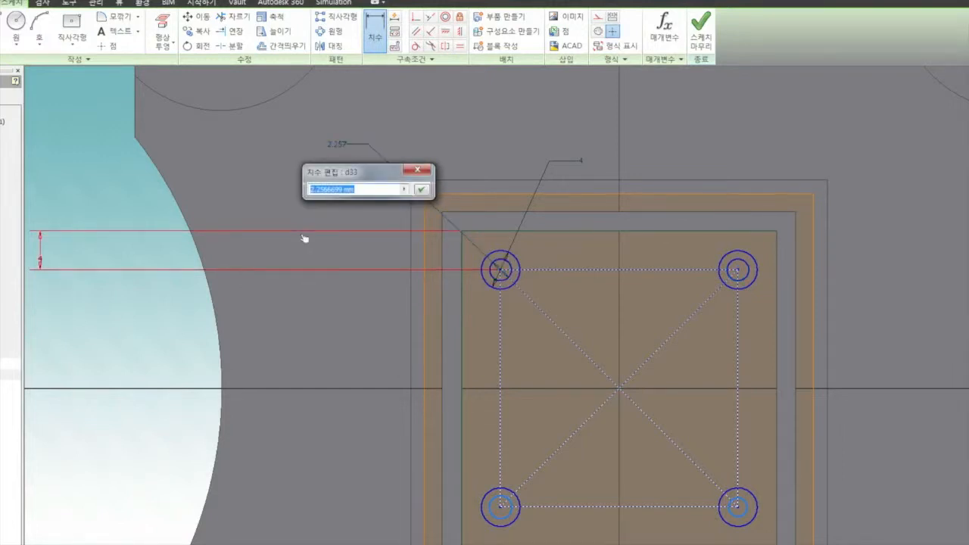
pyautogui.write('2')
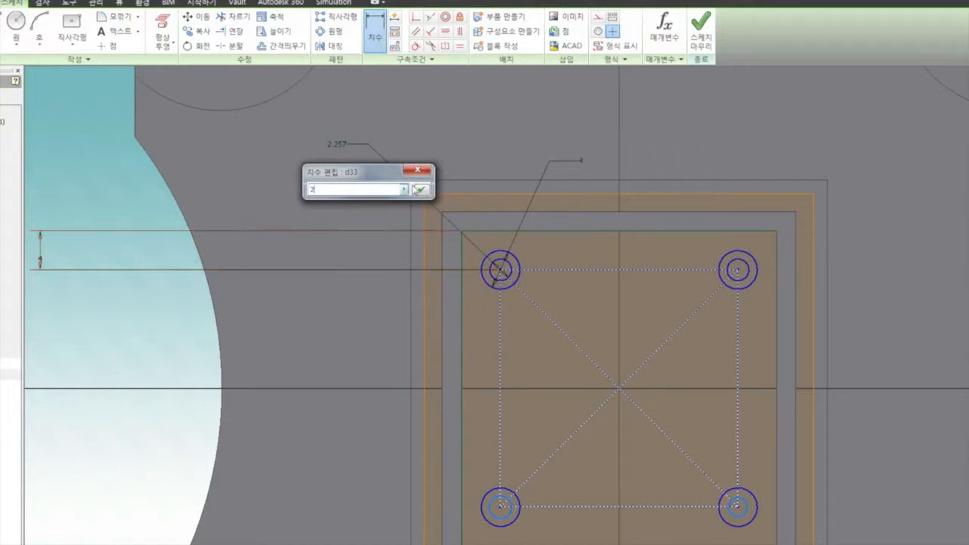
pyautogui.click(421, 189)
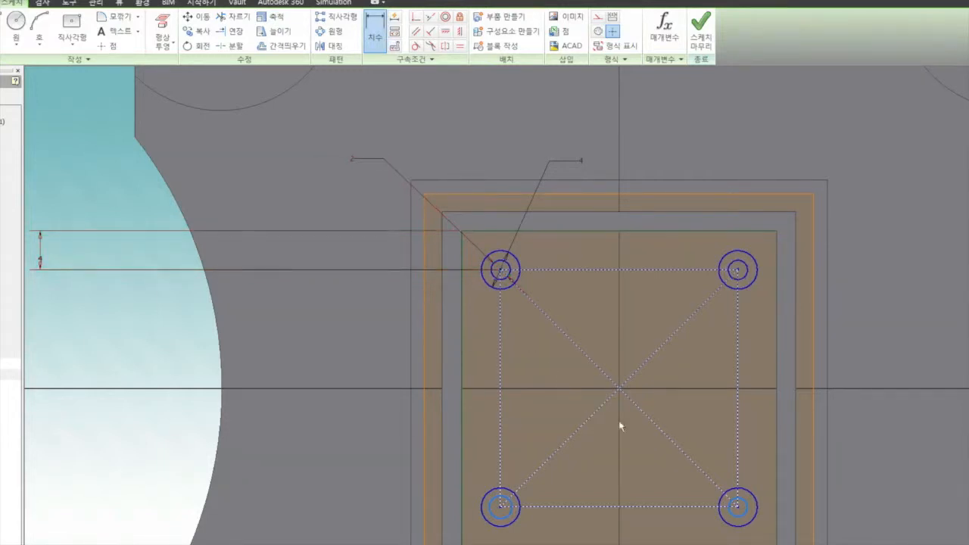
pyautogui.rightClick(524, 393)
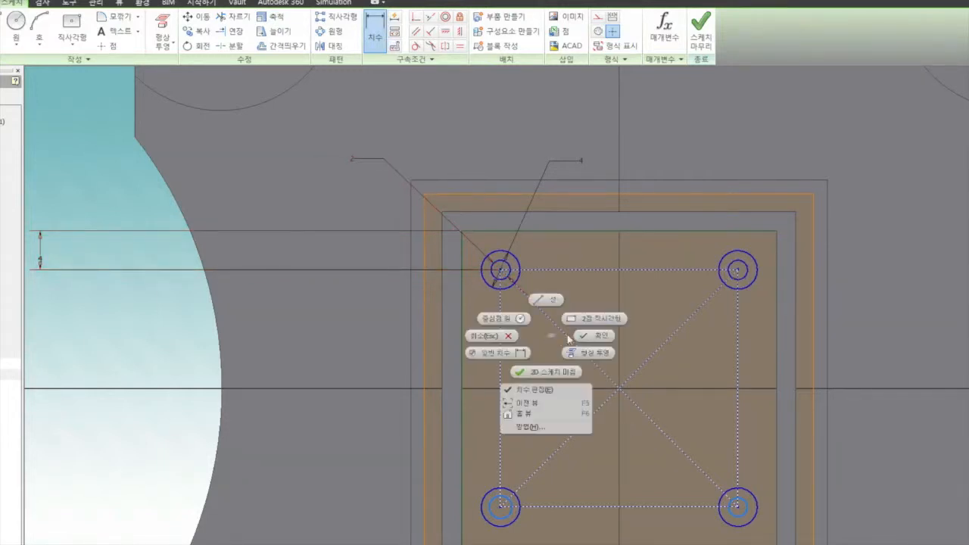
pyautogui.click(584, 336)
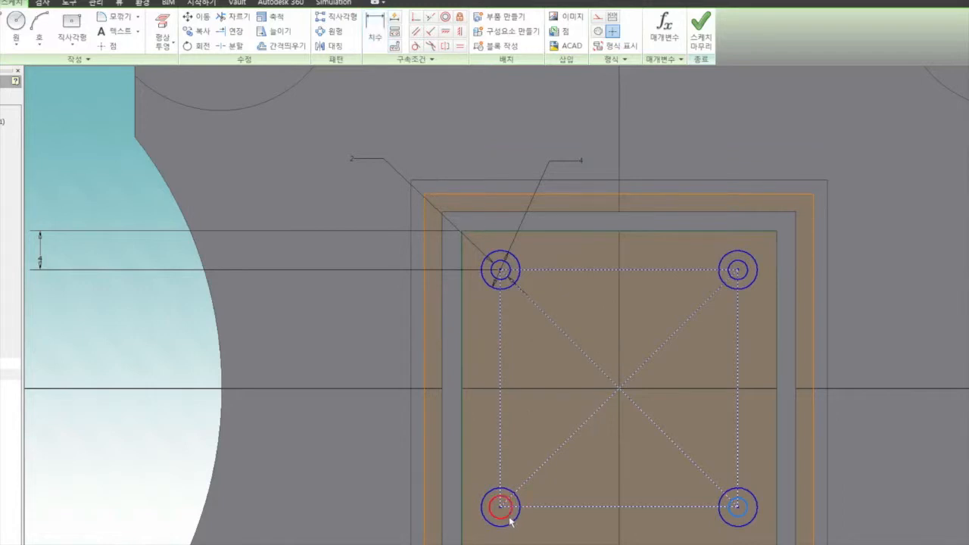
# Step: Apply an equal constraint between the upper-right and lower-left inner circles
pyautogui.click(460, 47)
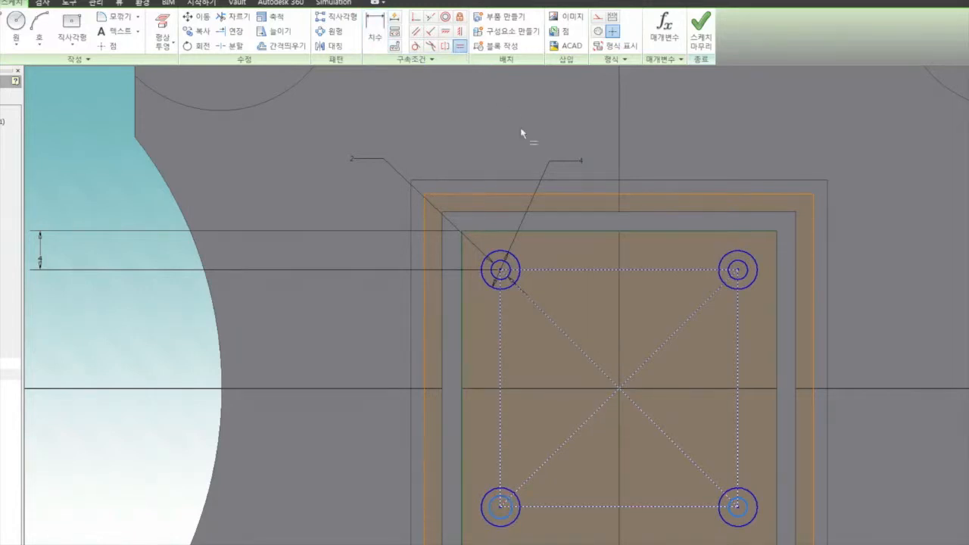
pyautogui.click(737, 271)
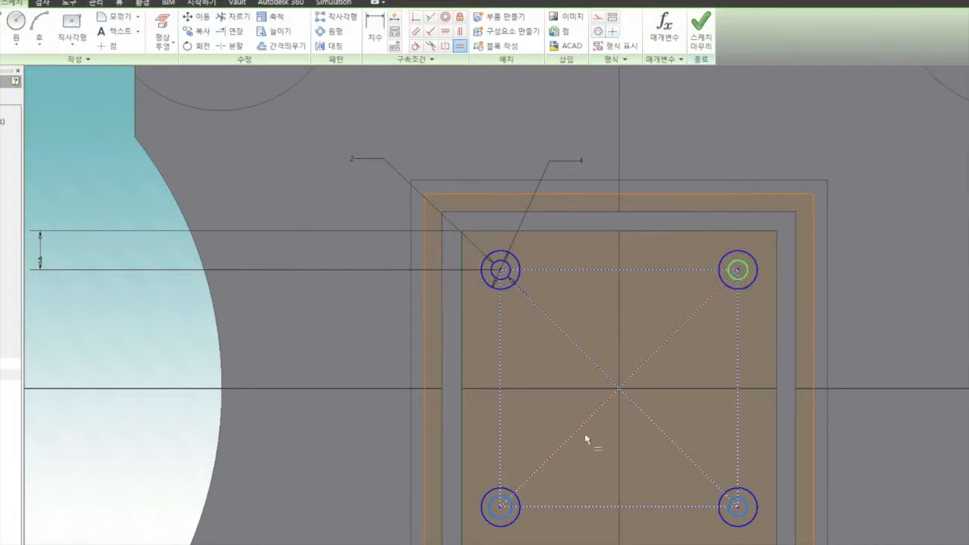
pyautogui.click(493, 505)
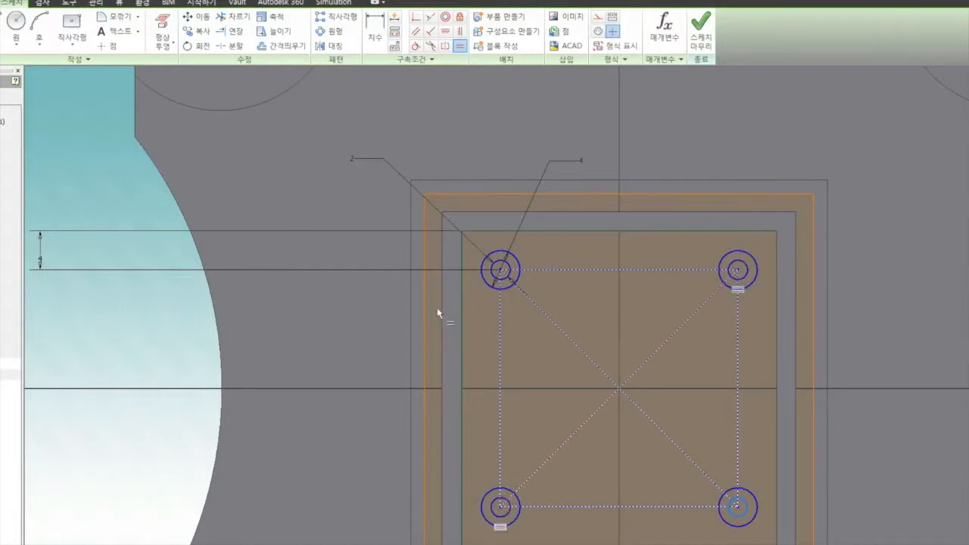
pyautogui.rightClick(469, 306)
pyautogui.click(517, 306)
# Step: Dimension the diameter of the lower-right inner circle at 1 mm
pyautogui.click(381, 33)
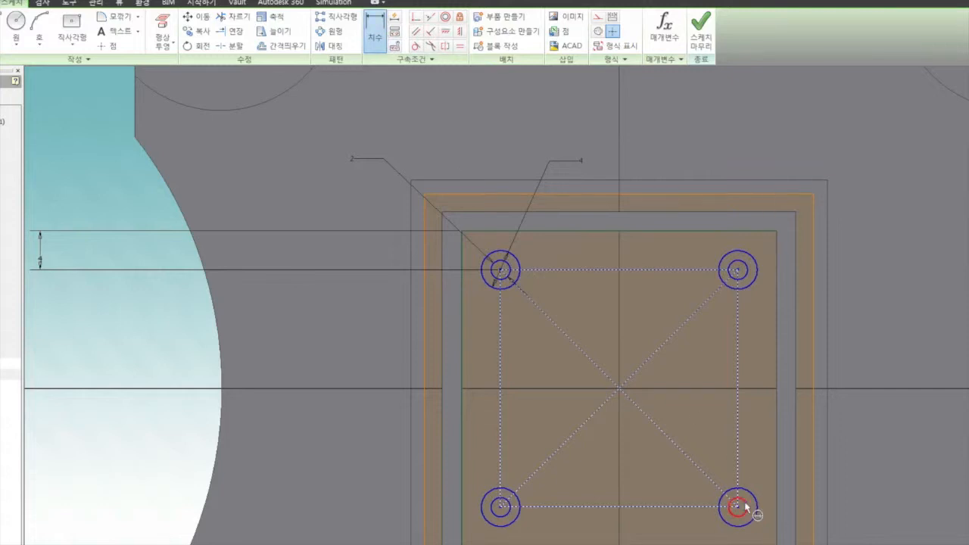
pyautogui.click(741, 509)
pyautogui.click(864, 475)
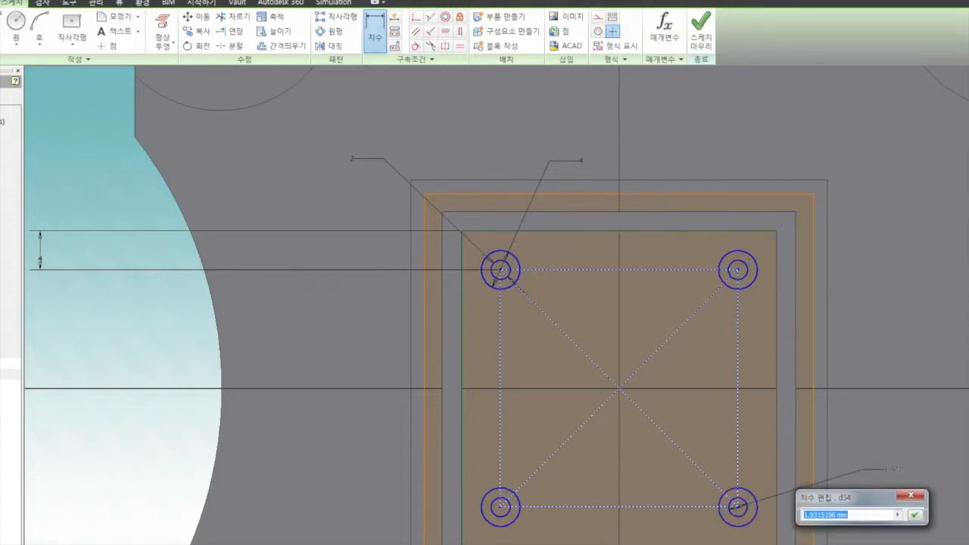
pyautogui.write('1')
pyautogui.click(914, 515)
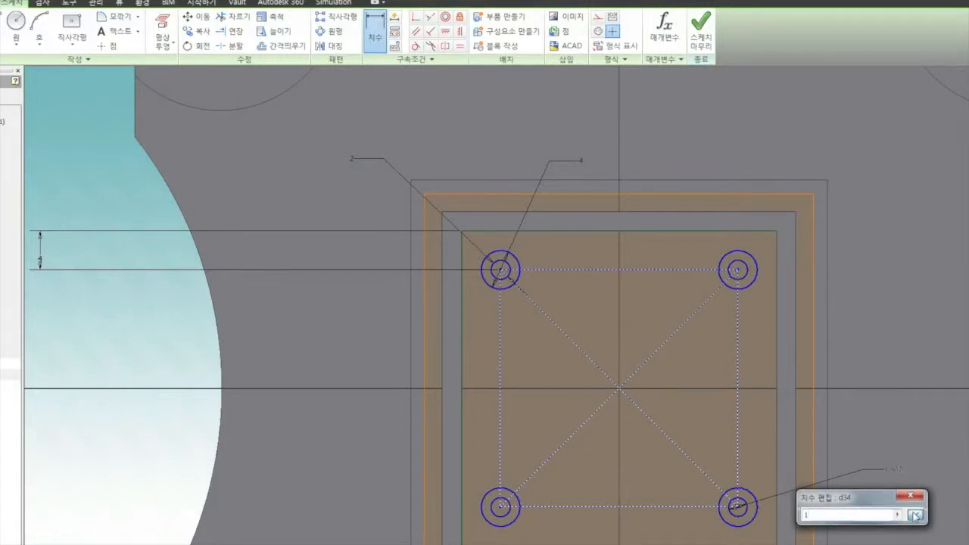
pyautogui.rightClick(677, 131)
pyautogui.click(733, 128)
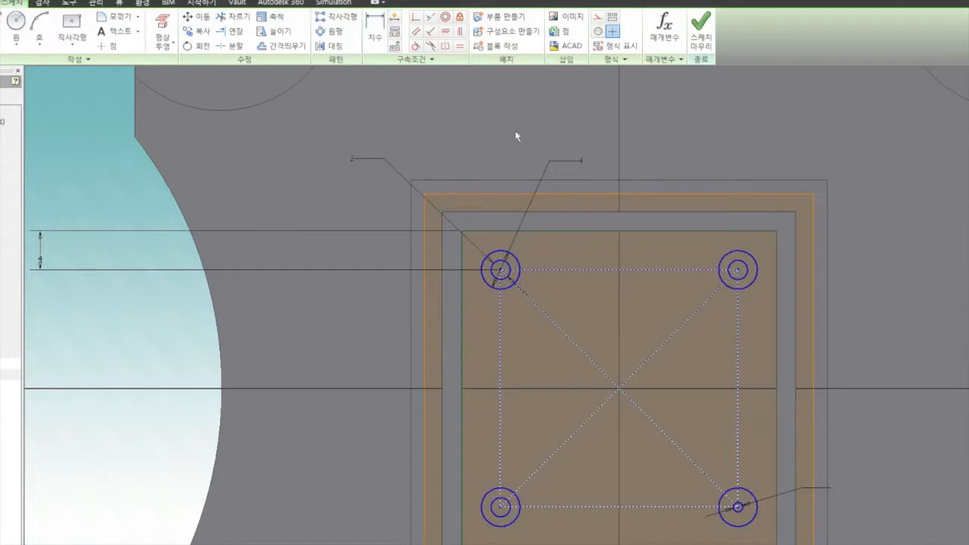
# Step: Draw a vertical and a horizontal line from the upper-left outer circle's quadrant points to the square's top and left edges
pyautogui.click(16, 26)
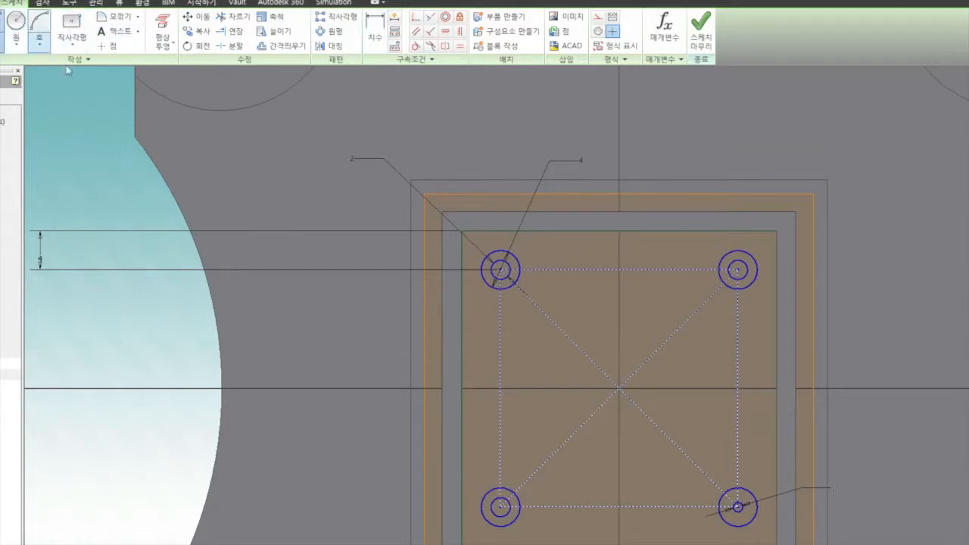
pyautogui.click(498, 244)
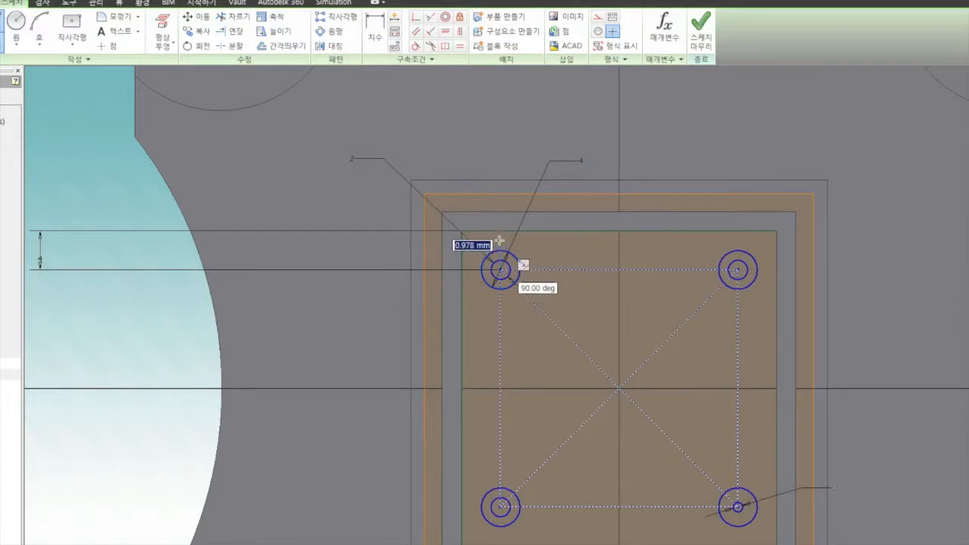
pyautogui.click(500, 231)
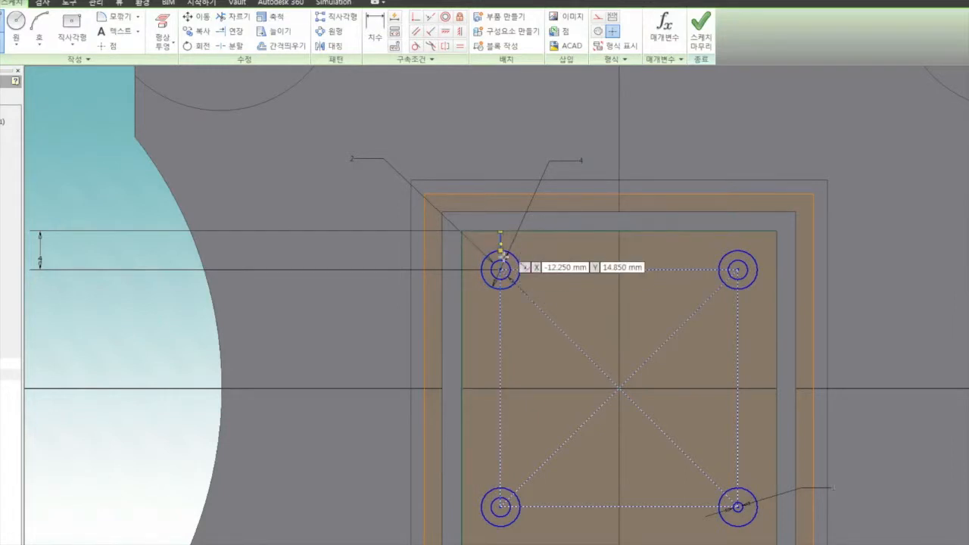
pyautogui.click(480, 270)
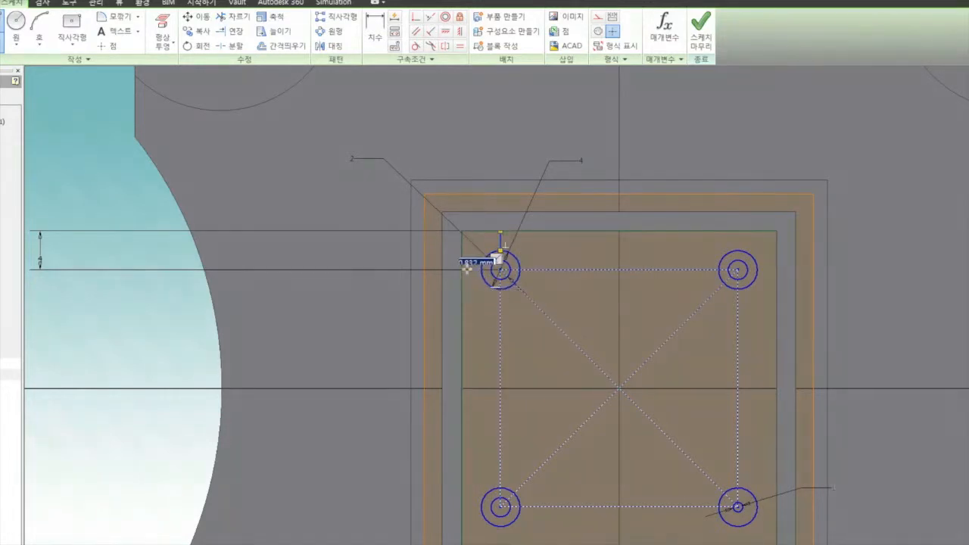
pyautogui.click(462, 270)
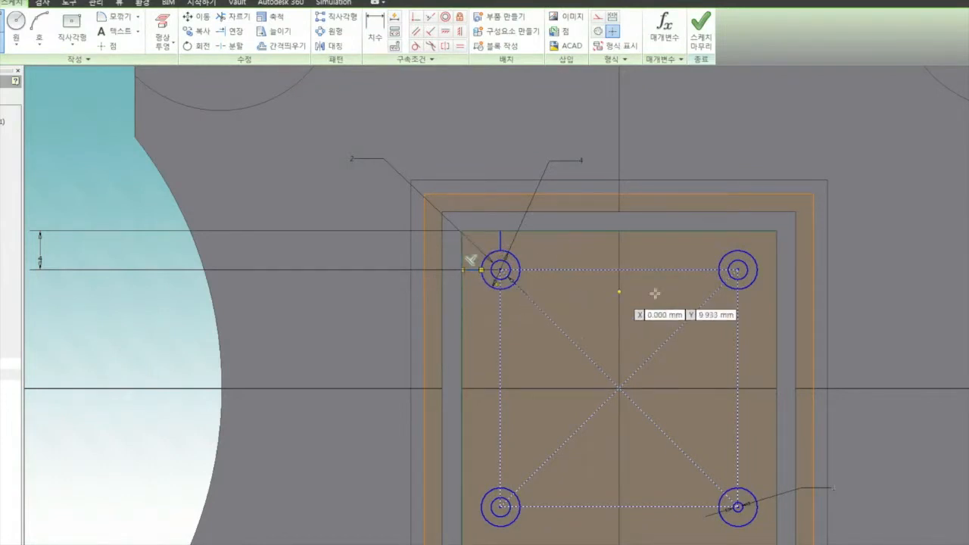
# Step: Draw a vertical and a horizontal line from the upper-right outer circle's quadrant points to the square's top and right edges
pyautogui.click(738, 250)
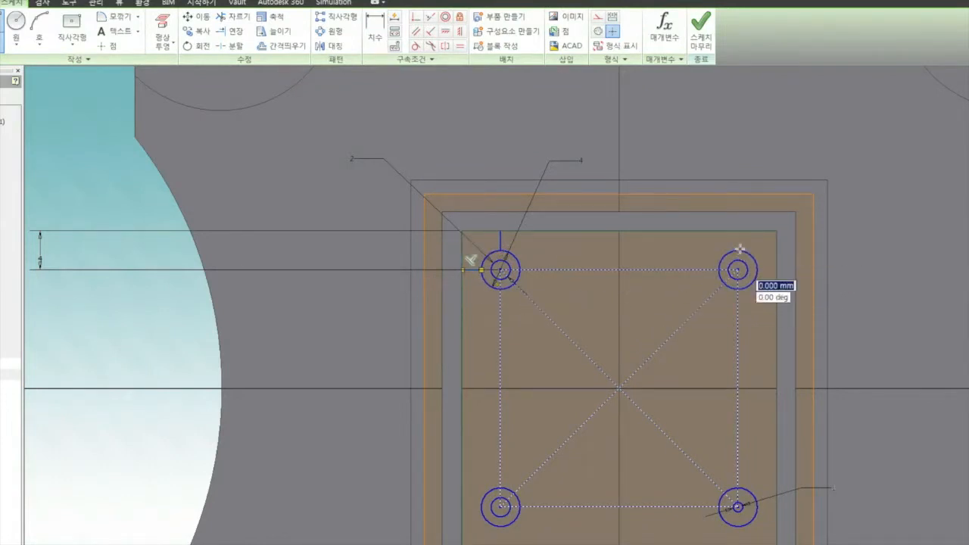
pyautogui.click(738, 231)
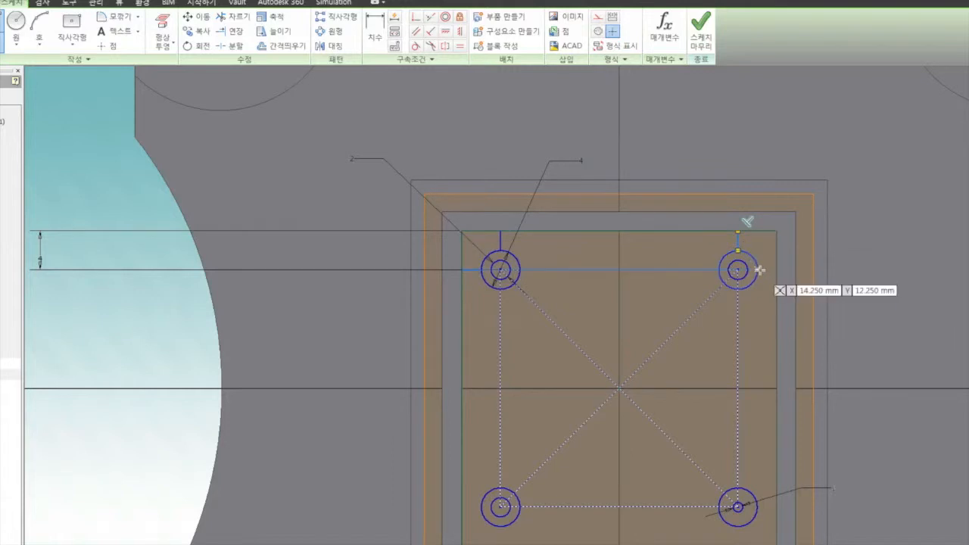
pyautogui.click(756, 270)
pyautogui.doubleClick(777, 270)
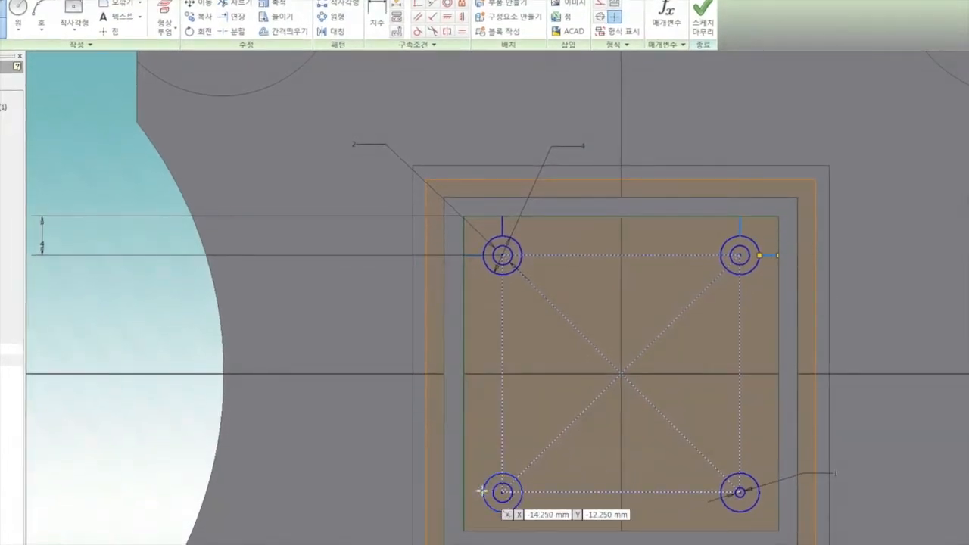
# Step: Draw a horizontal and a vertical line from the lower-left outer circle's quadrant points to the square's left and bottom edges
pyautogui.click(482, 491)
pyautogui.doubleClick(462, 492)
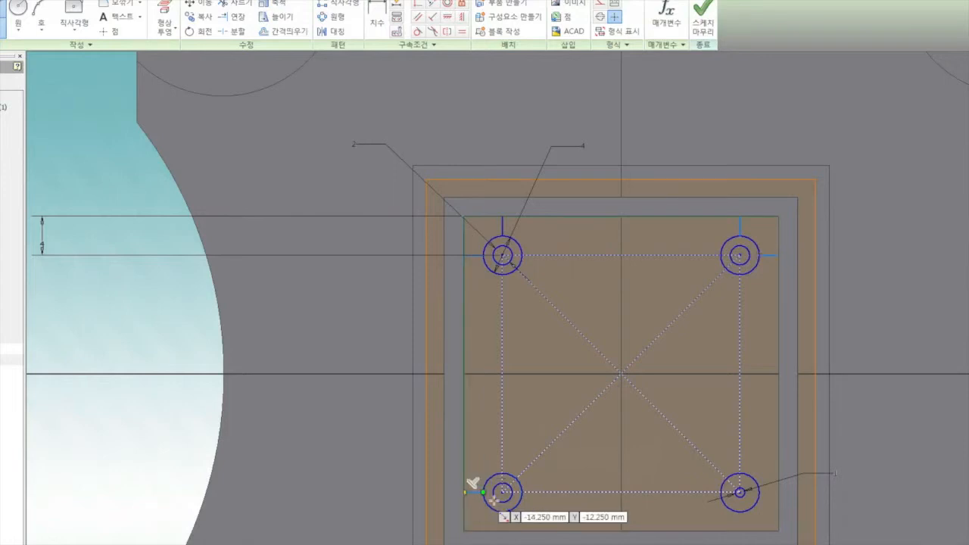
pyautogui.click(502, 512)
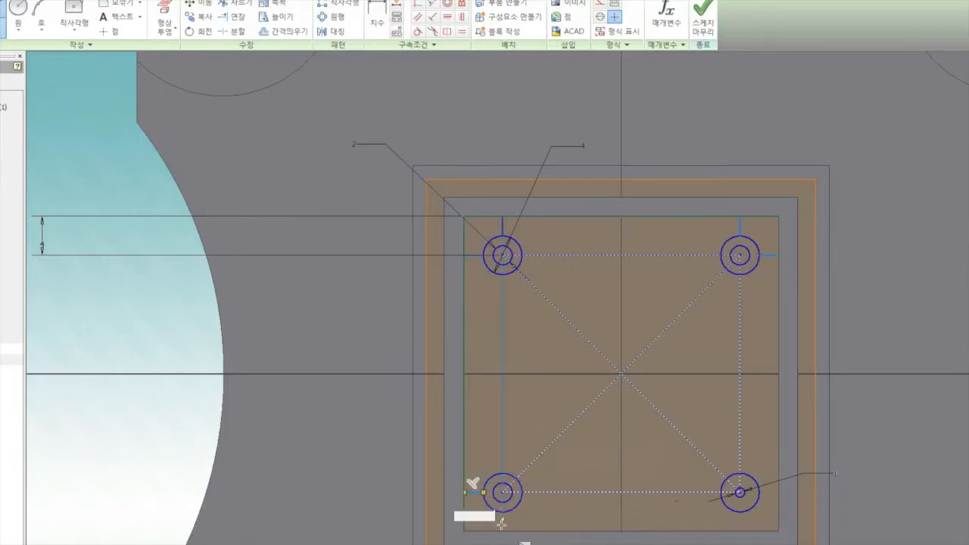
pyautogui.doubleClick(502, 530)
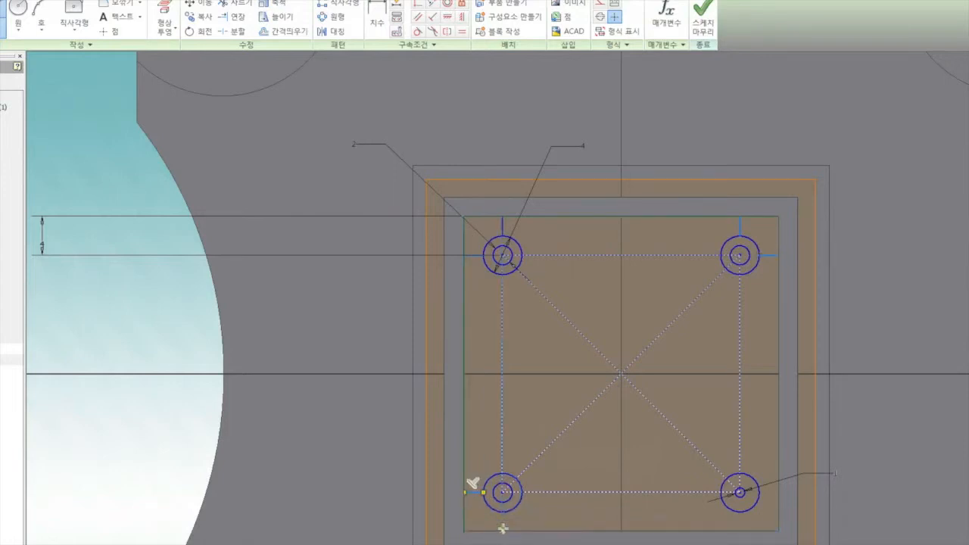
# Step: Draw a horizontal line about 2 mm long and a vertical line from the lower-right outer circle to the square's right and bottom edges
pyautogui.click(759, 491)
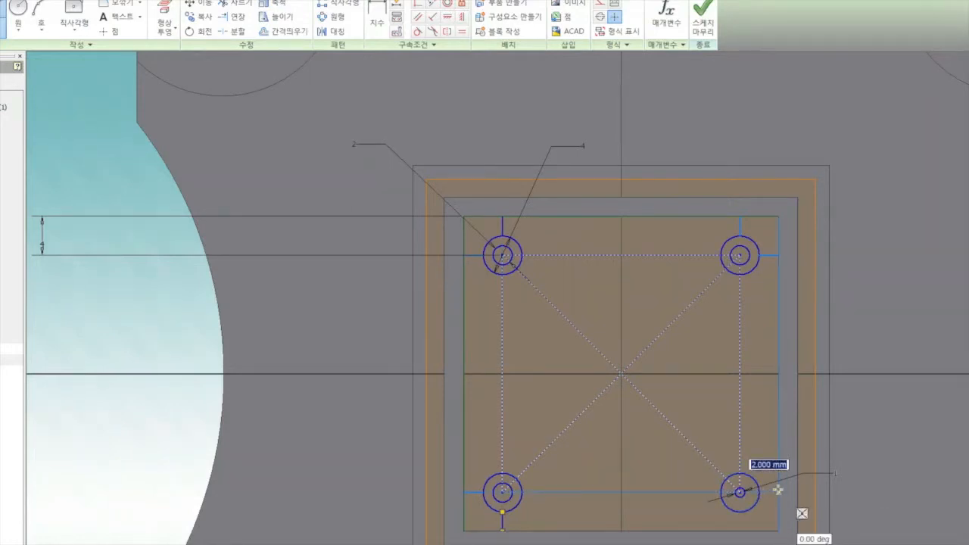
pyautogui.doubleClick(777, 491)
pyautogui.click(739, 513)
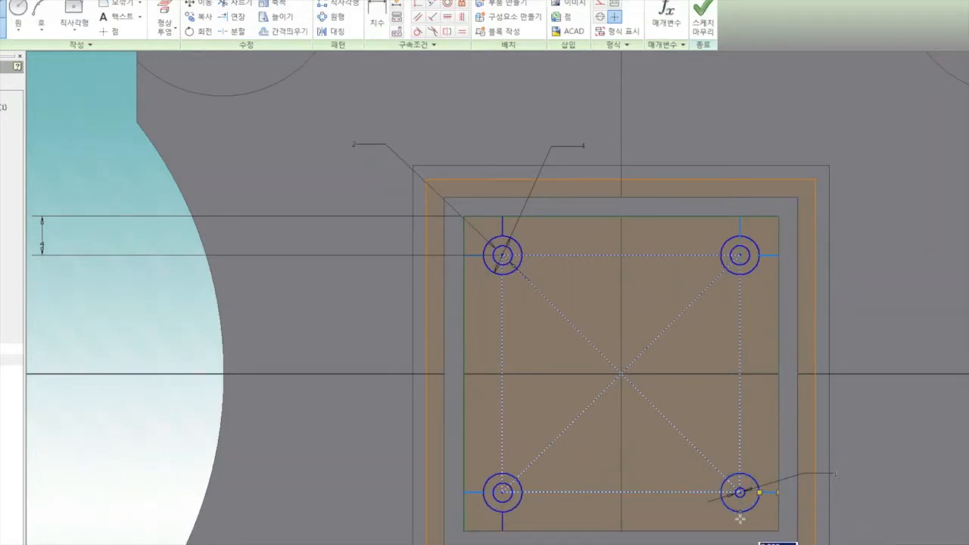
pyautogui.doubleClick(739, 530)
pyautogui.rightClick(781, 418)
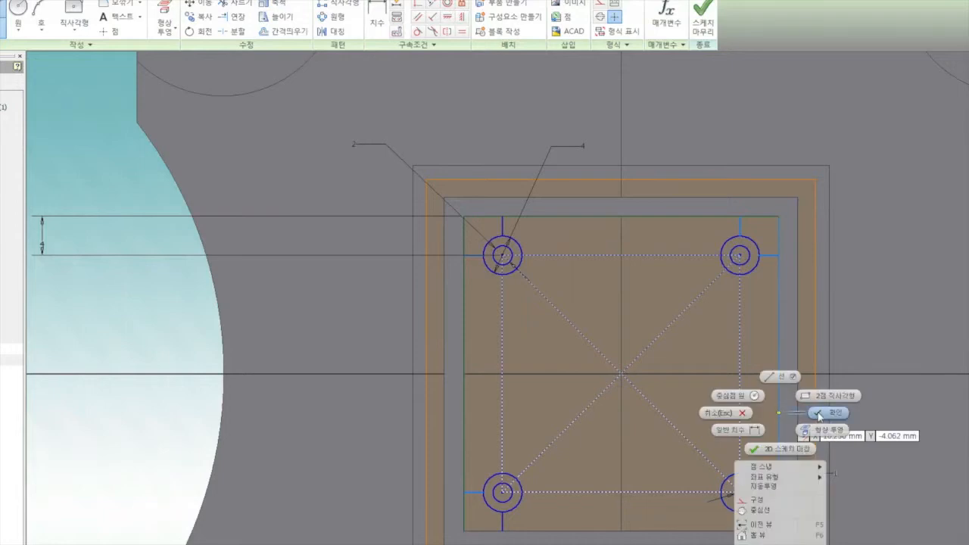
pyautogui.click(840, 433)
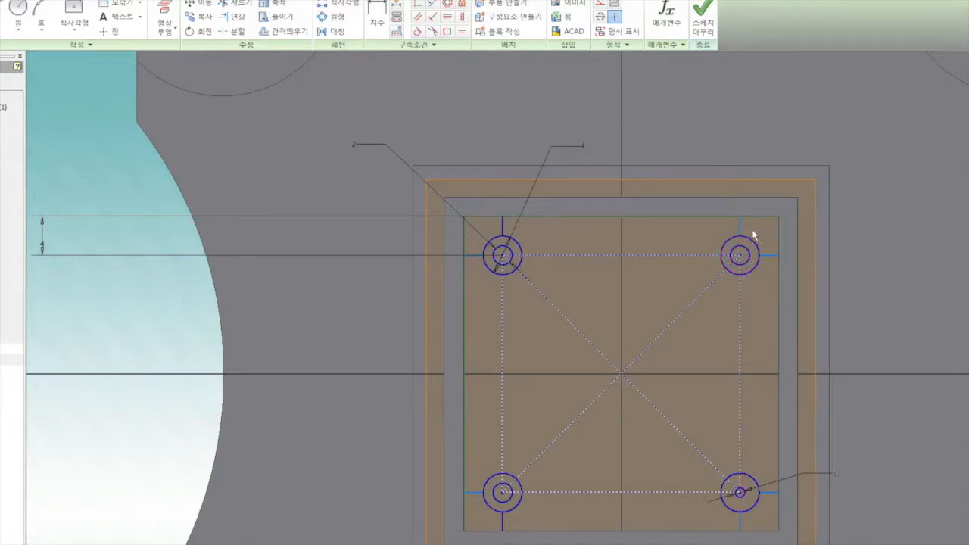
# Step: Make the upper-right circle's vertical and horizontal connecting lines collinear with the construction rectangle's right and top sides
pyautogui.scroll(3, 756, 232)
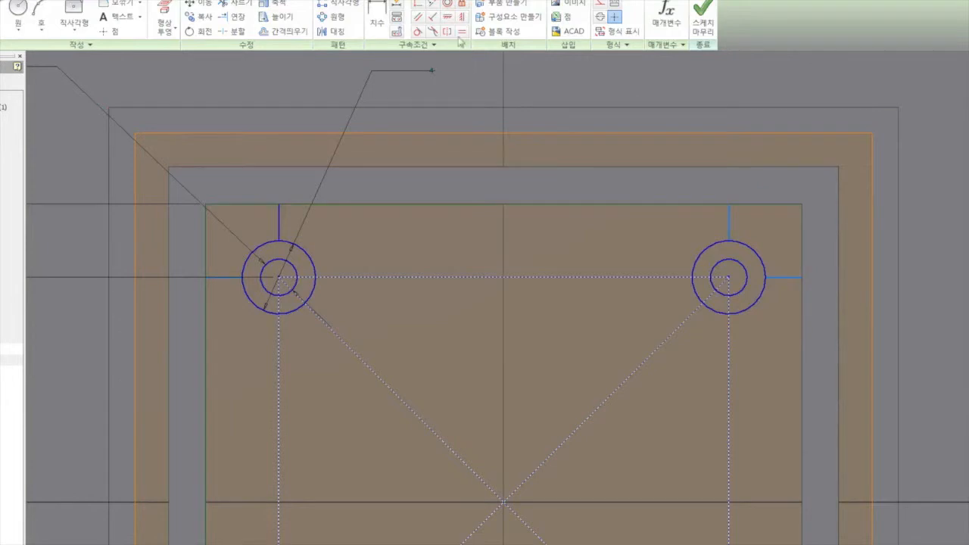
pyautogui.click(431, 3)
pyautogui.click(731, 216)
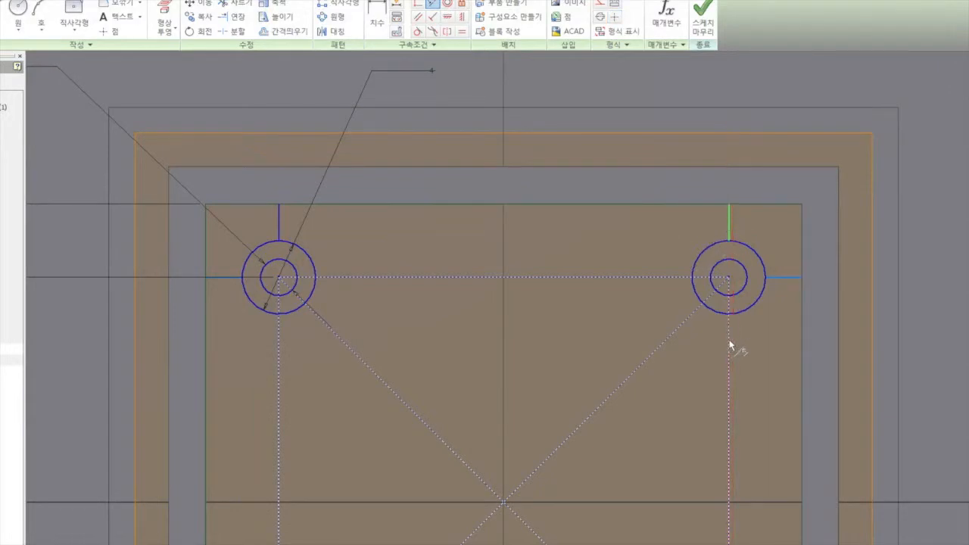
pyautogui.click(729, 343)
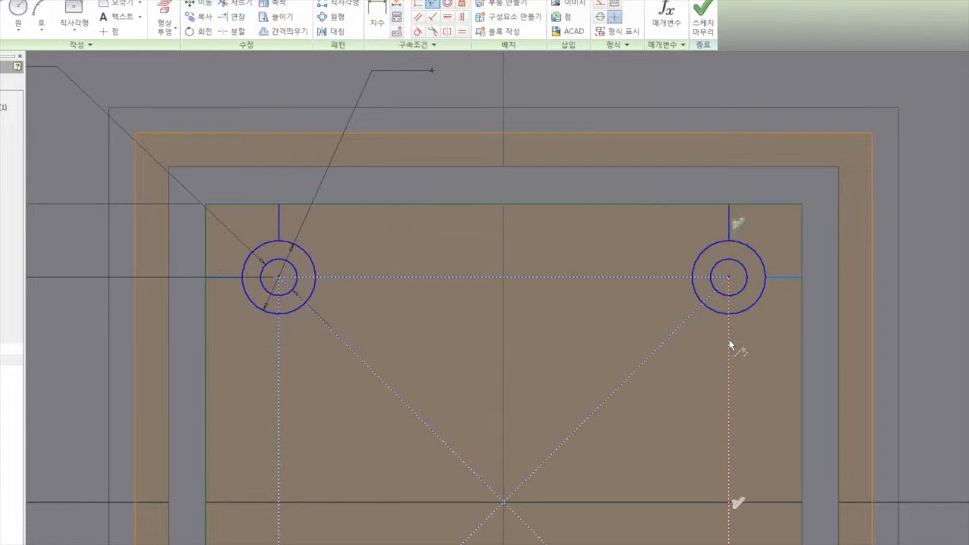
pyautogui.click(664, 277)
pyautogui.click(787, 277)
# Step: Make the lower-right circle's horizontal connecting line collinear with the construction rectangle's bottom side
pyautogui.scroll(-5, 663, 372)
pyautogui.scroll(3, 683, 506)
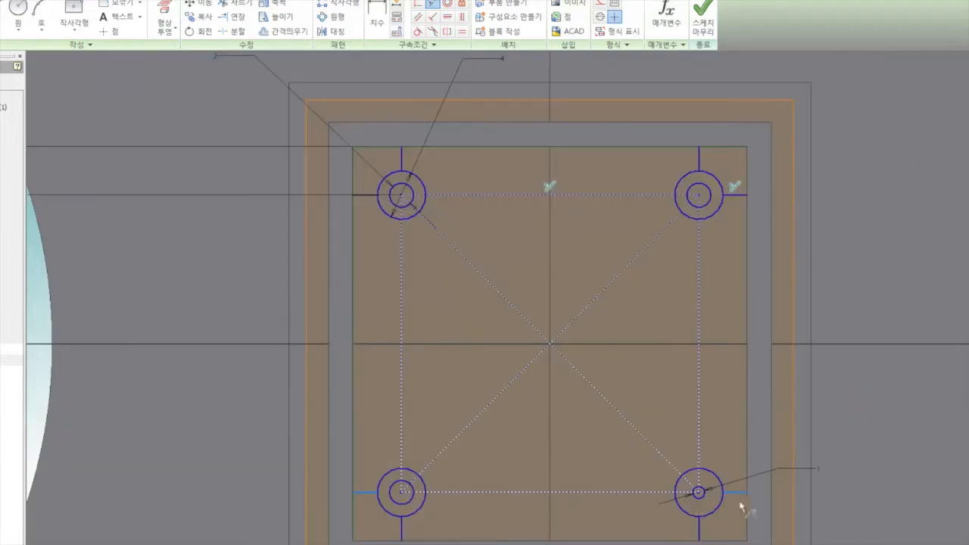
pyautogui.click(744, 499)
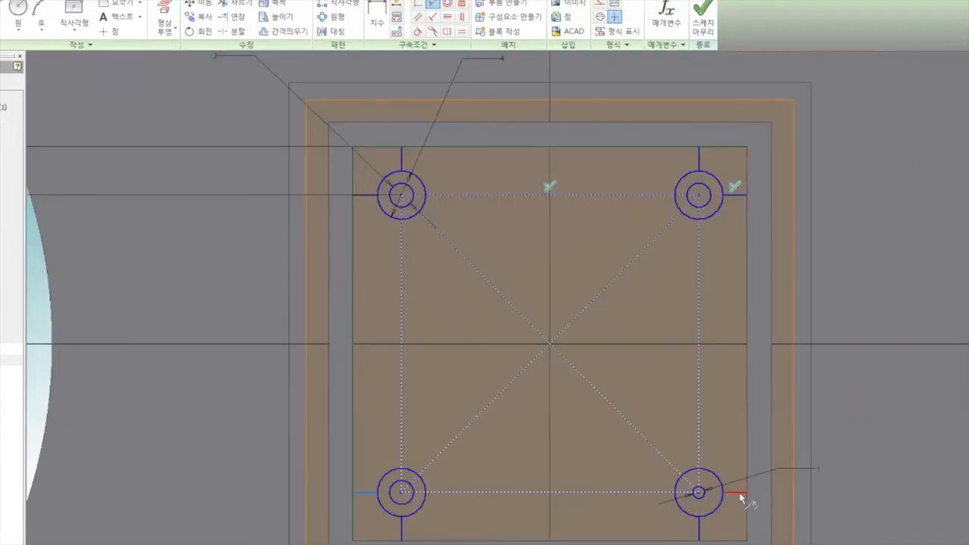
pyautogui.click(664, 492)
pyautogui.rightClick(569, 416)
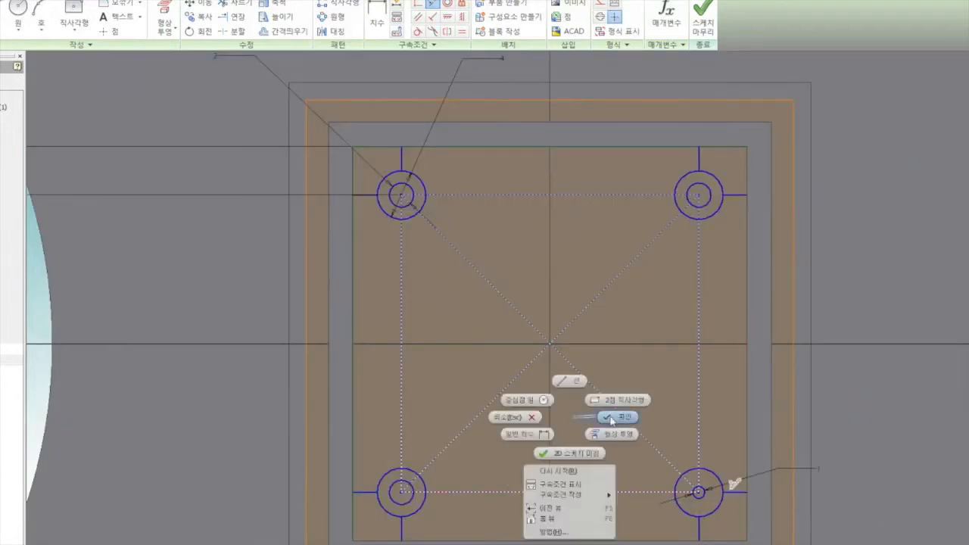
pyautogui.click(610, 420)
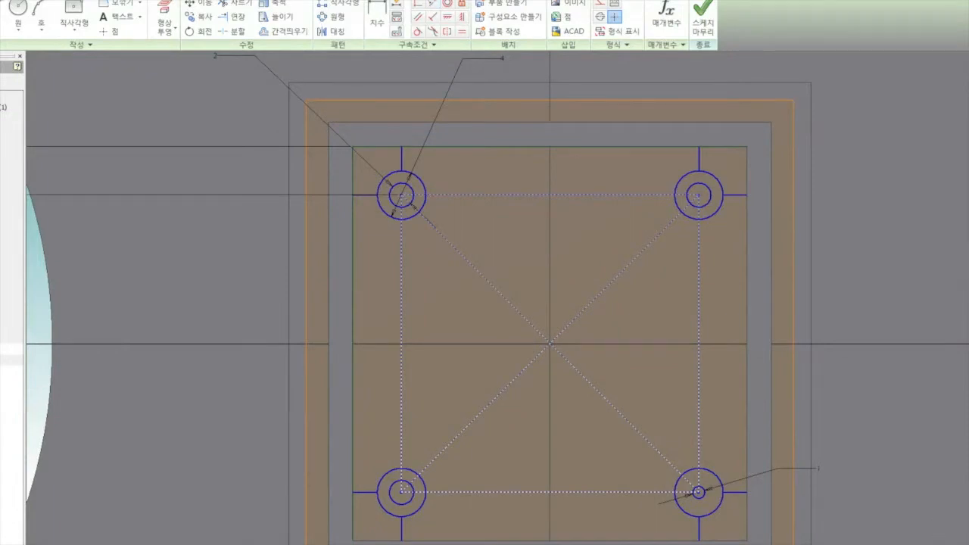
# Step: Finish the sketch and select the corner region and outer circle ring at all four corners as Extrude profiles
pyautogui.click(711, 30)
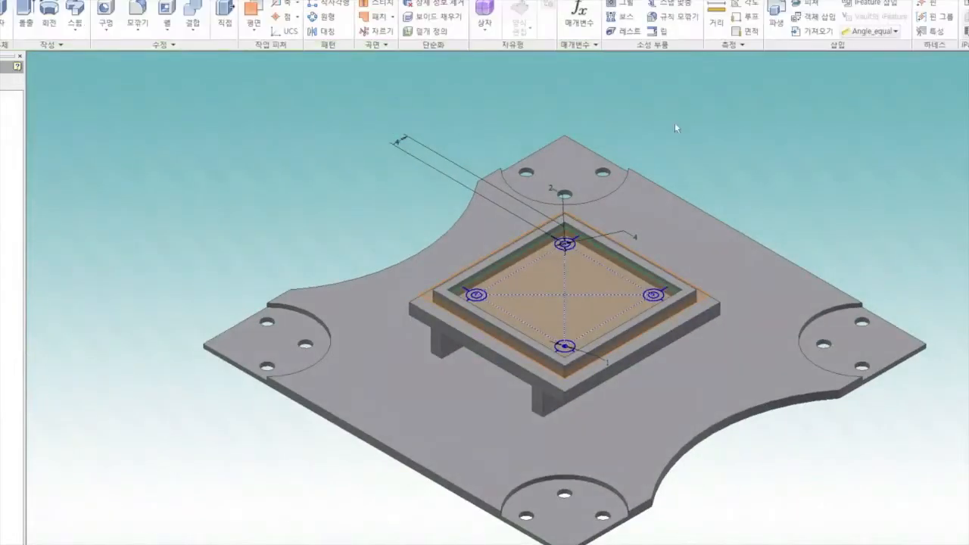
pyautogui.scroll(-3, 564, 219)
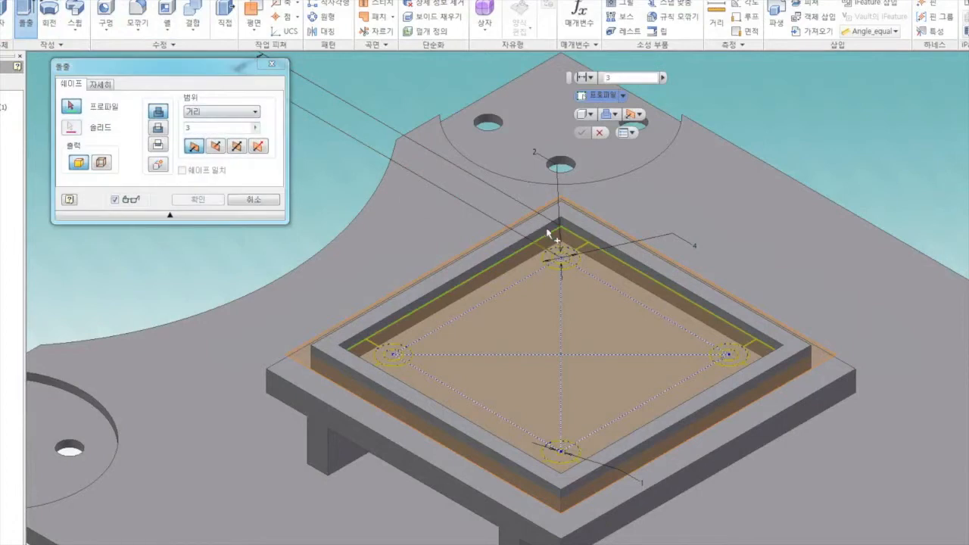
pyautogui.click(561, 259)
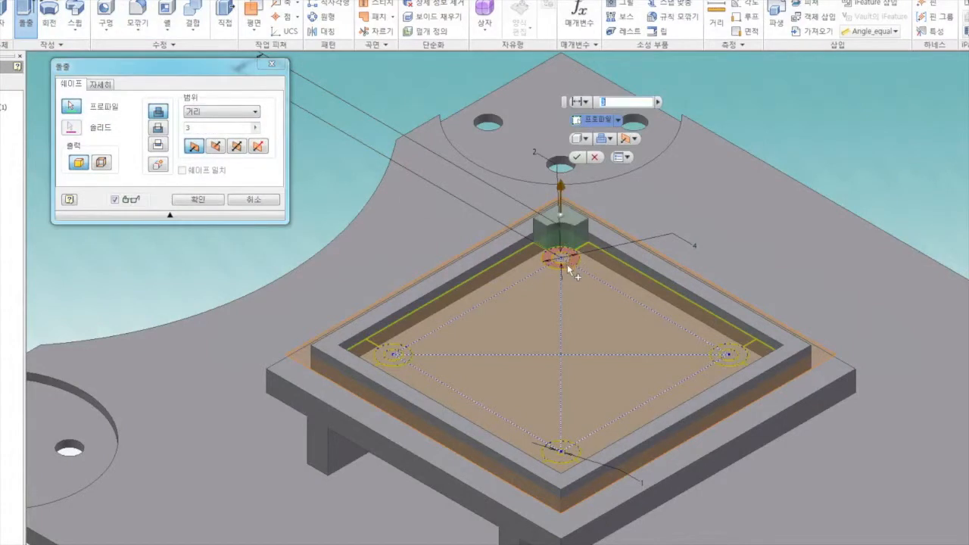
pyautogui.click(568, 266)
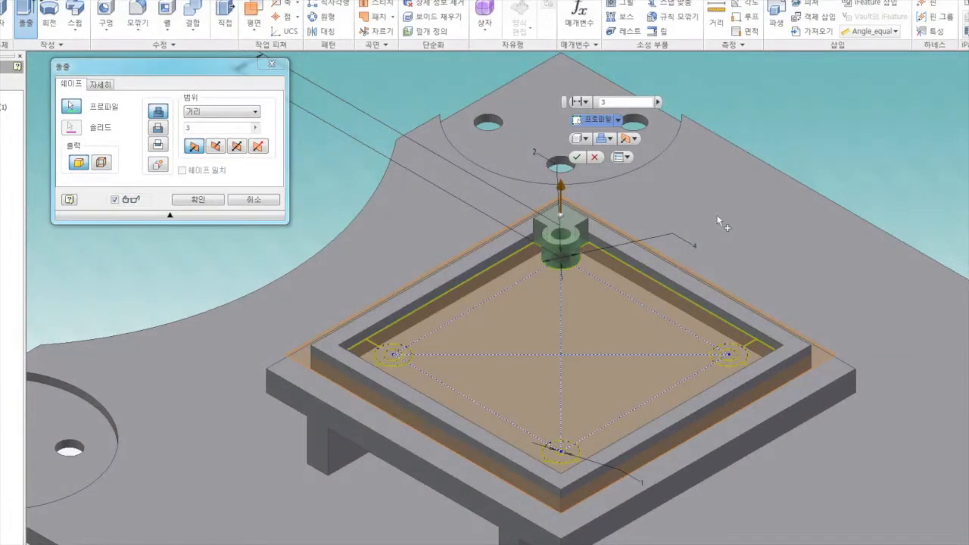
pyautogui.click(763, 352)
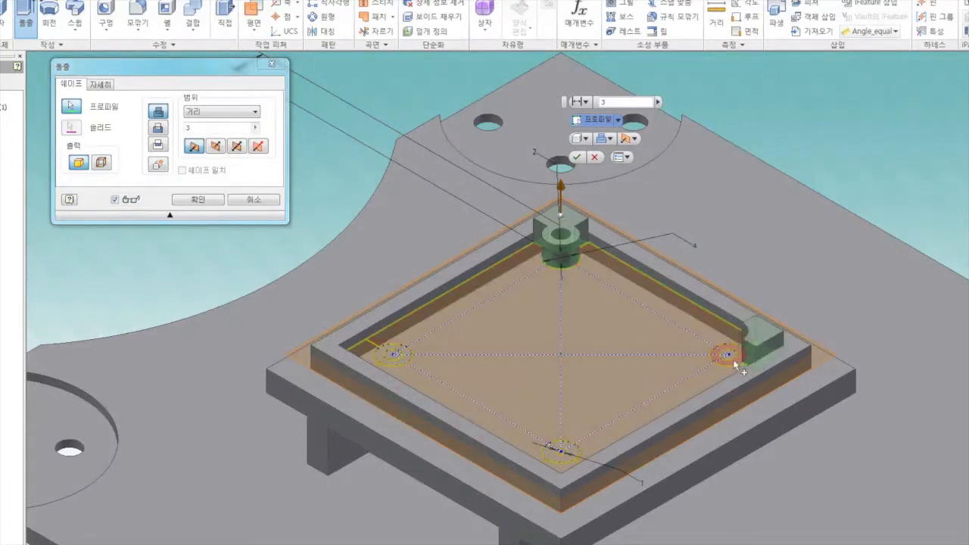
pyautogui.click(728, 354)
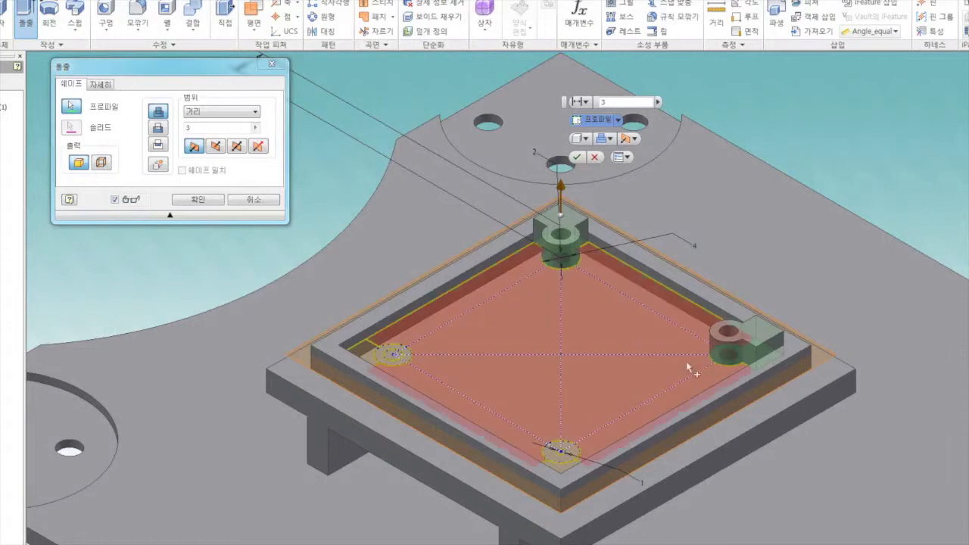
pyautogui.click(559, 470)
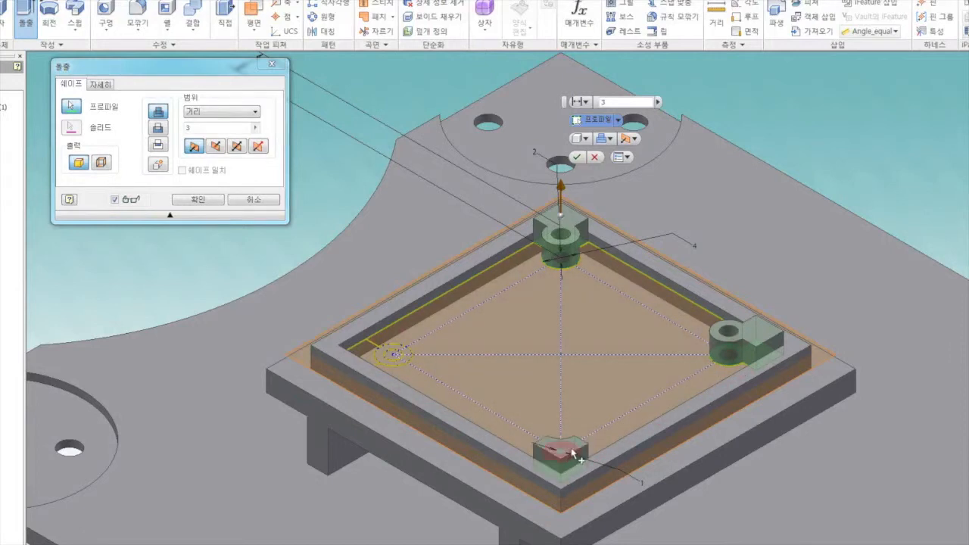
pyautogui.click(572, 452)
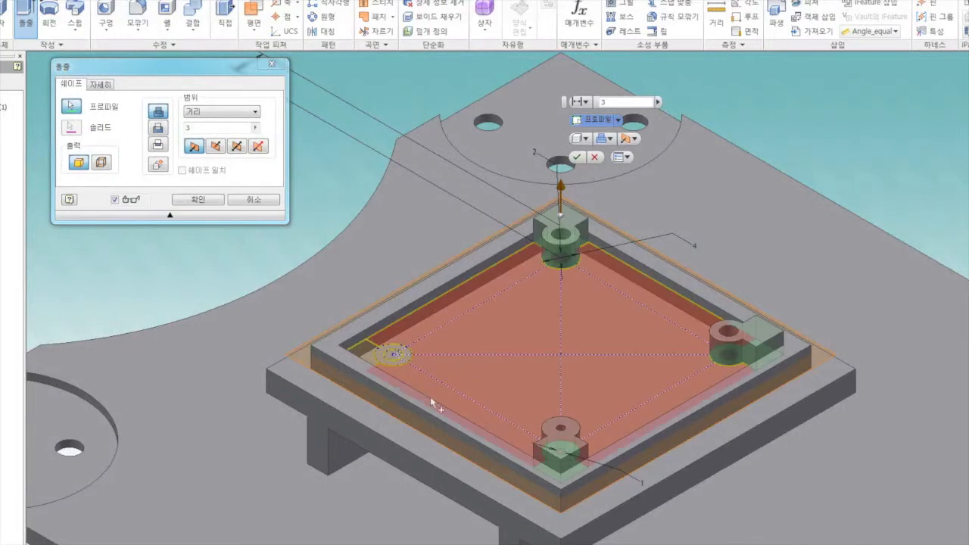
pyautogui.click(365, 354)
pyautogui.click(384, 358)
pyautogui.click(477, 359)
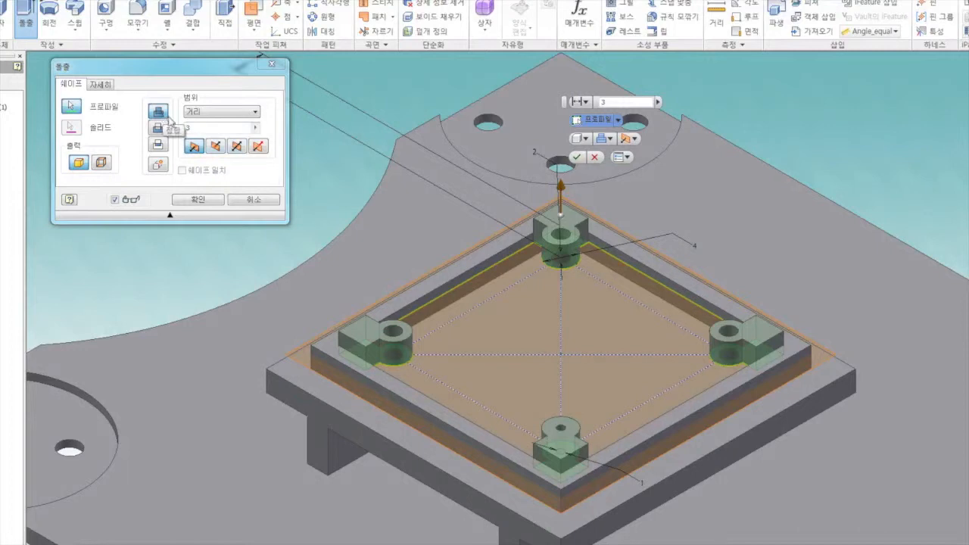
# Step: Extrude the selected corner profiles in direction 2 with the extent set to the next face
pyautogui.click(217, 147)
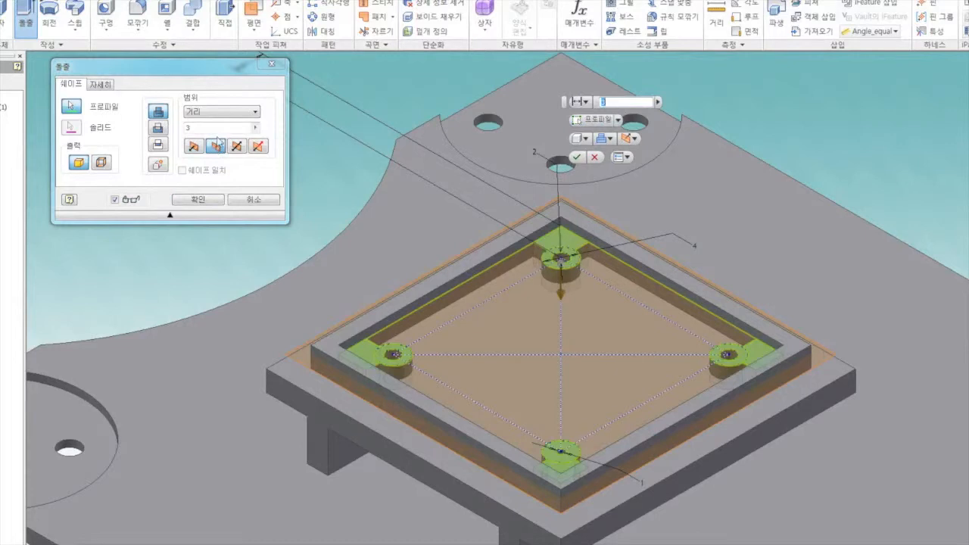
pyautogui.click(224, 114)
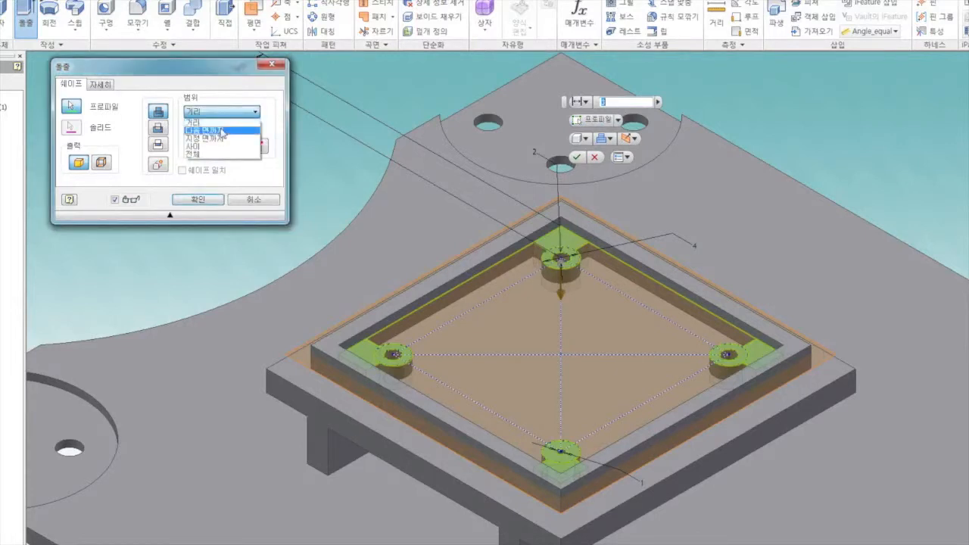
pyautogui.click(219, 130)
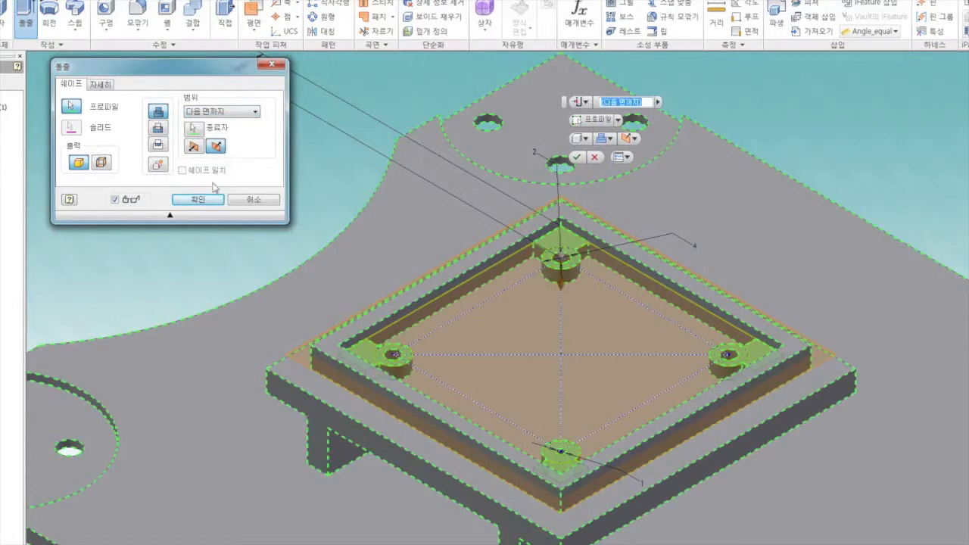
pyautogui.click(197, 199)
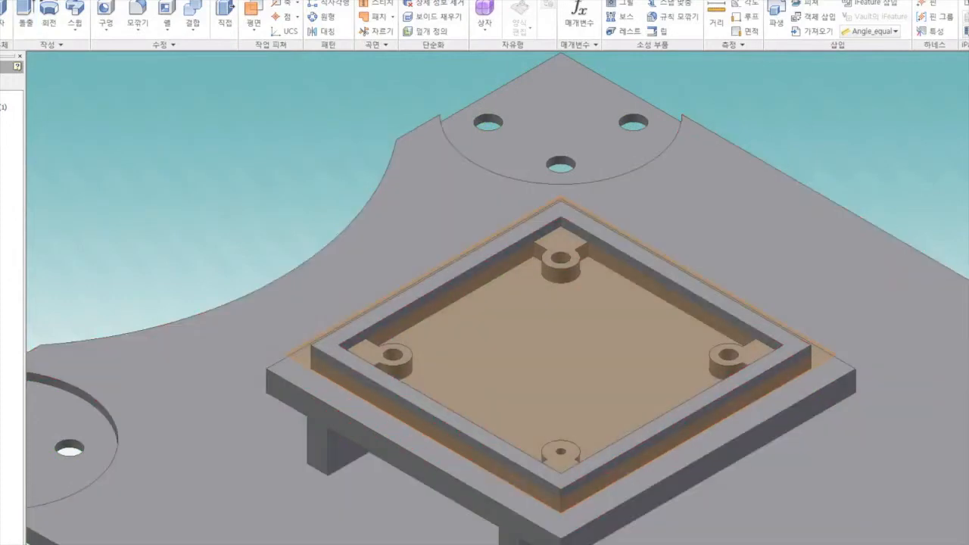
# Step: Turn off the visibility of the offset work plane above the square frame
pyautogui.scroll(-4, 568, 231)
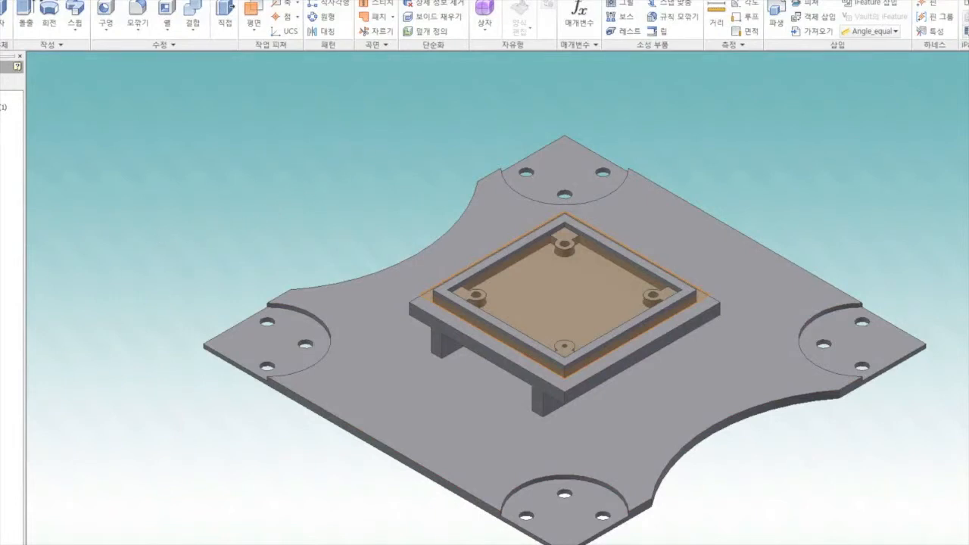
pyautogui.click(50, 351)
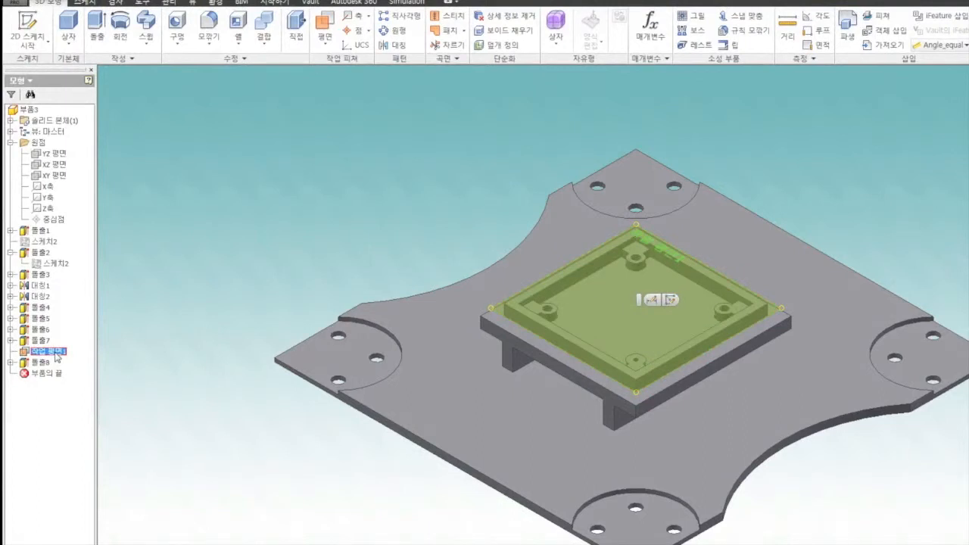
pyautogui.rightClick(58, 356)
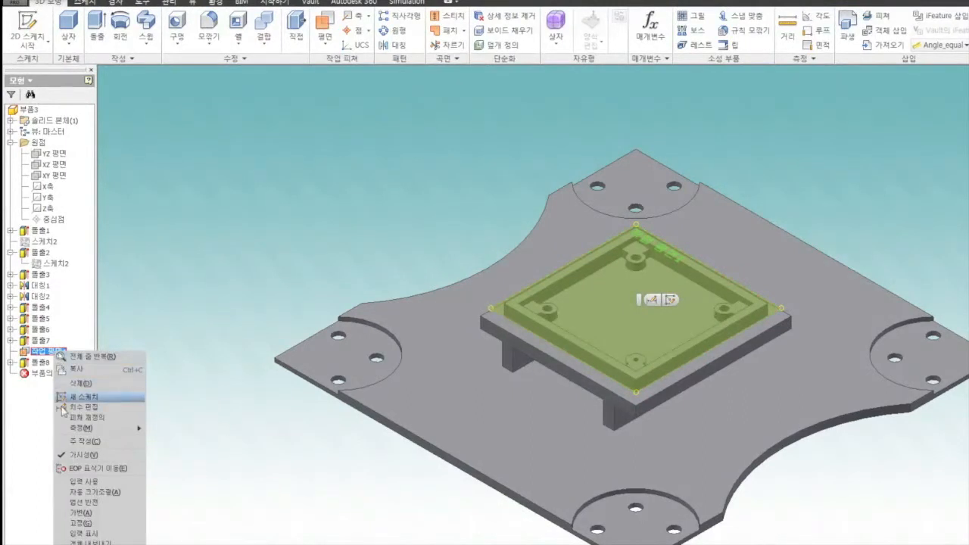
pyautogui.click(79, 455)
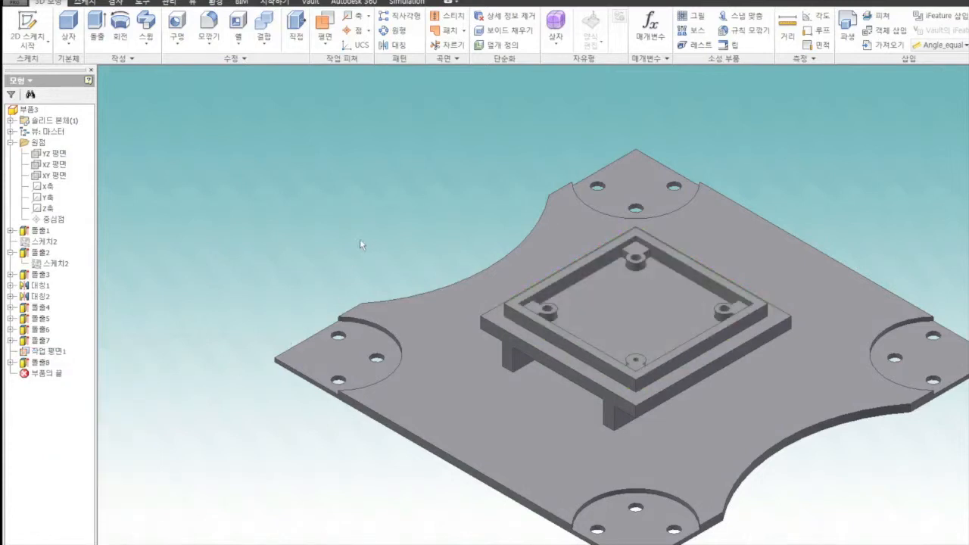
# Step: Start a new sketch on the square frame's top face
pyautogui.scroll(3, 545, 368)
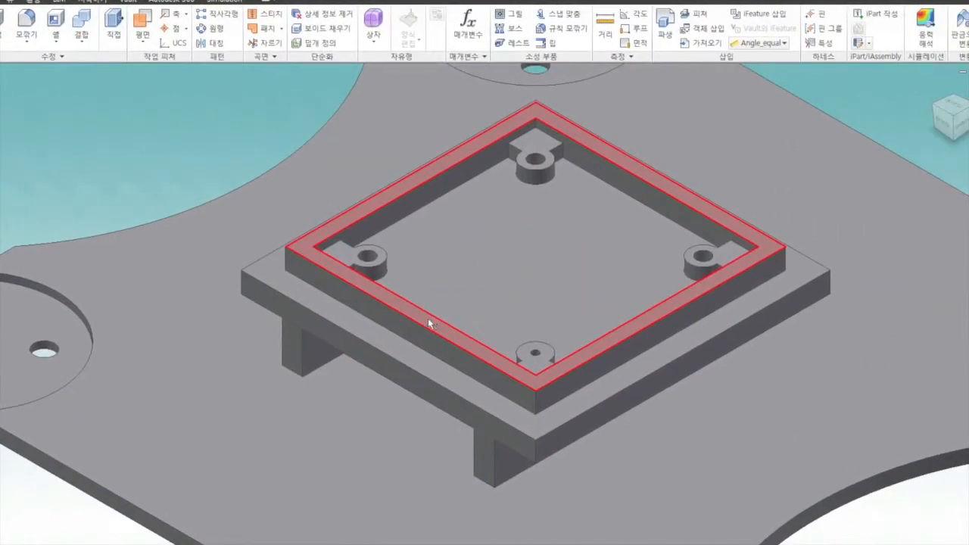
pyautogui.click(428, 322)
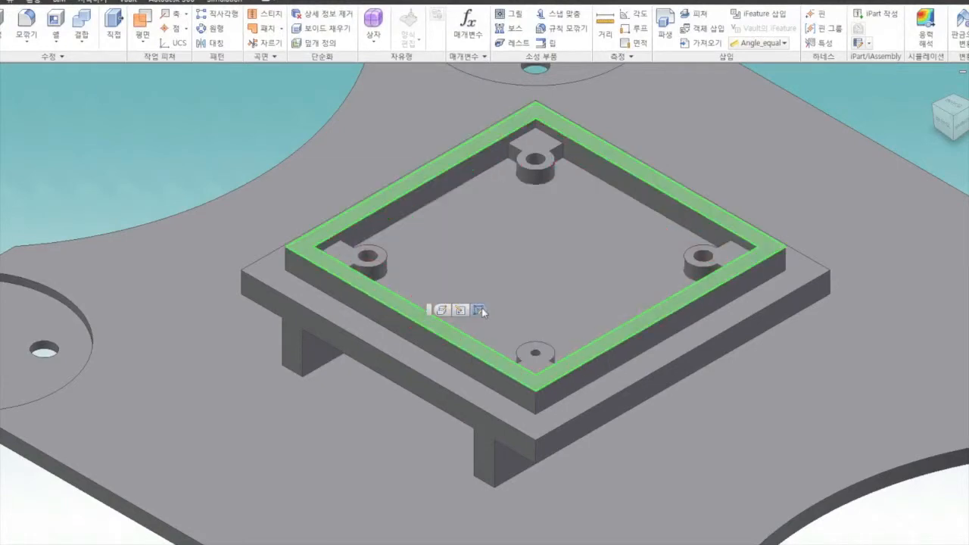
pyautogui.click(479, 309)
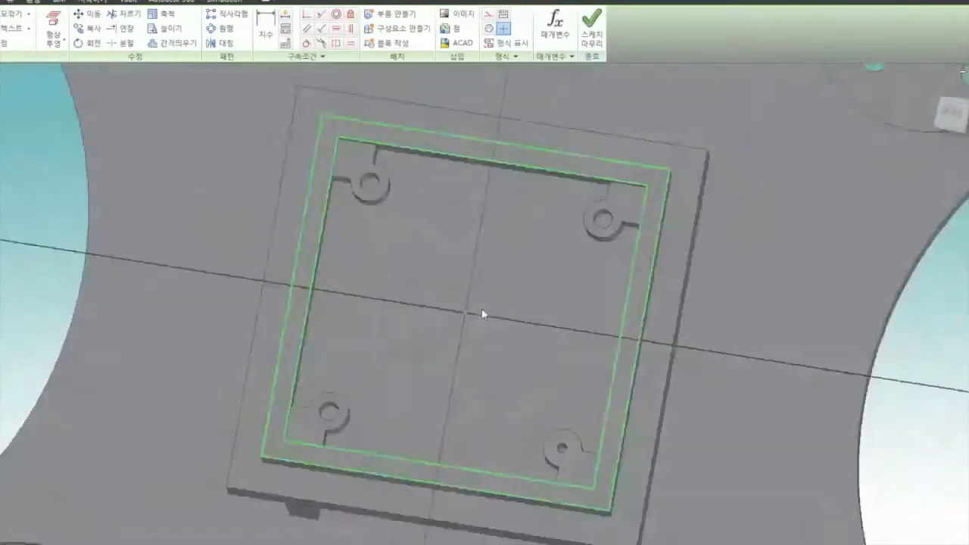
pyautogui.scroll(-4, 459, 538)
pyautogui.scroll(2, 459, 538)
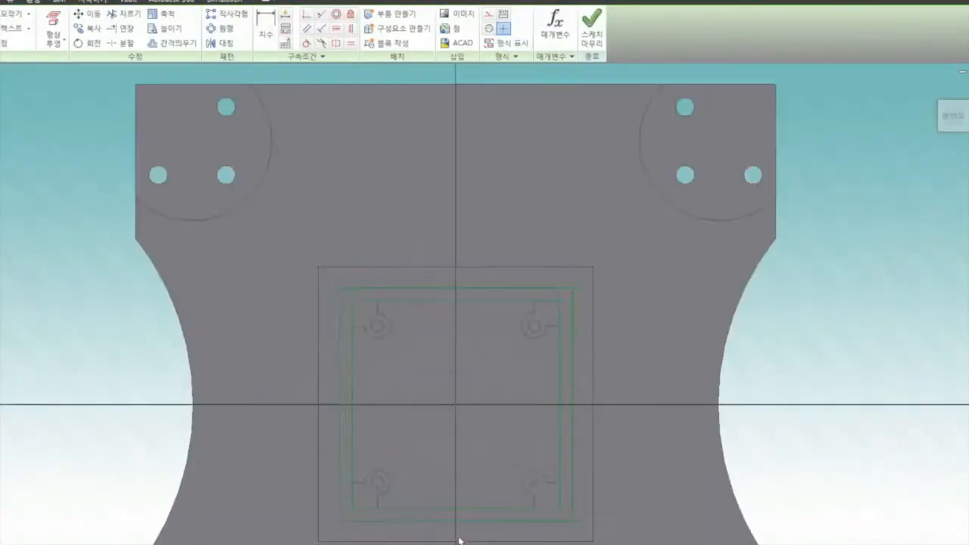
pyautogui.scroll(4, 459, 540)
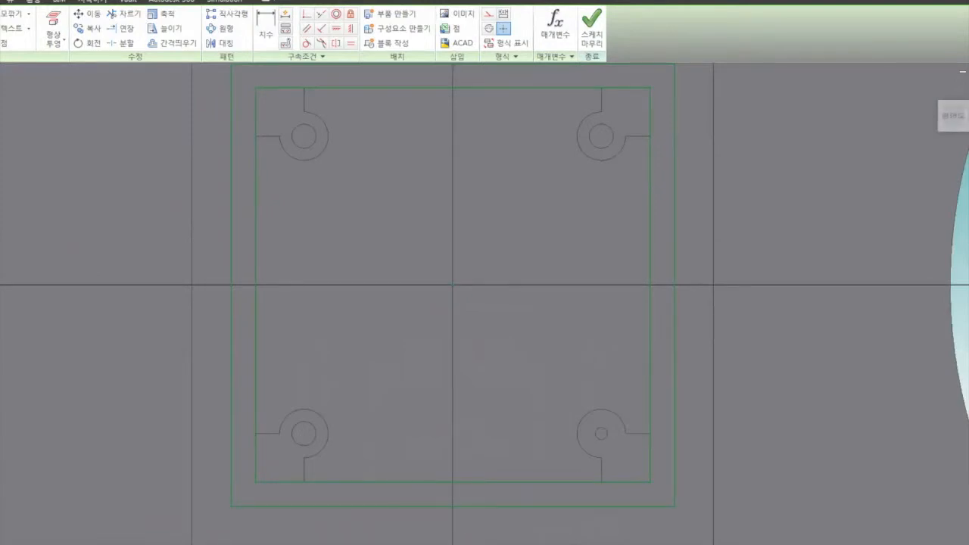
pyautogui.moveTo(459, 538); pyautogui.dragTo(495, 441, button='middle')
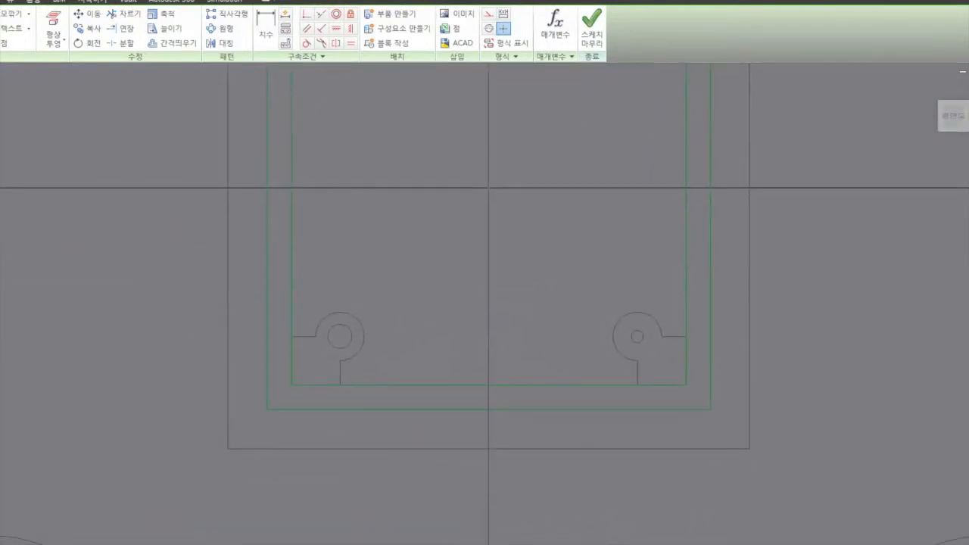
pyautogui.rightClick(497, 315)
pyautogui.click(540, 314)
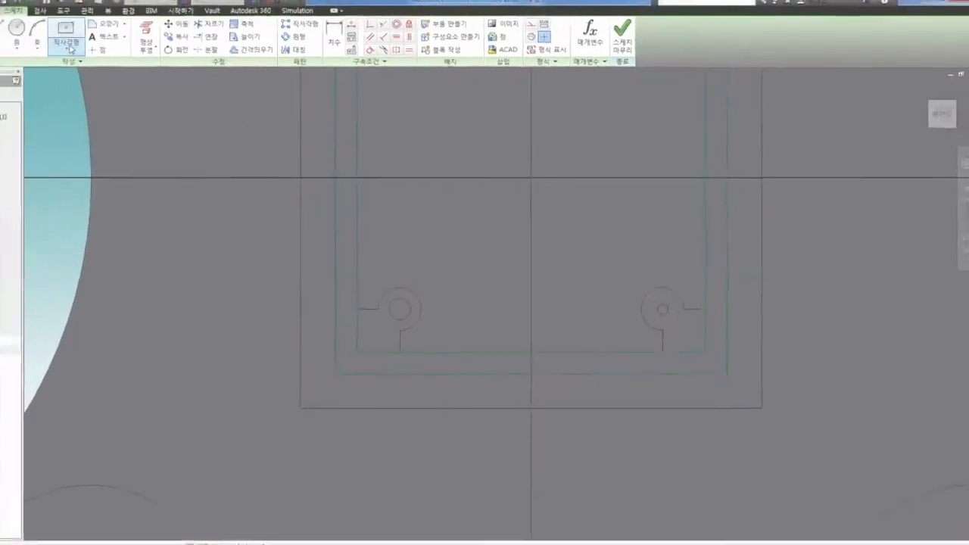
# Step: Draw a two-point rectangle about 8.9 mm by 2 mm across the bottom side of the frame, between its outer and inner edges
pyautogui.click(70, 50)
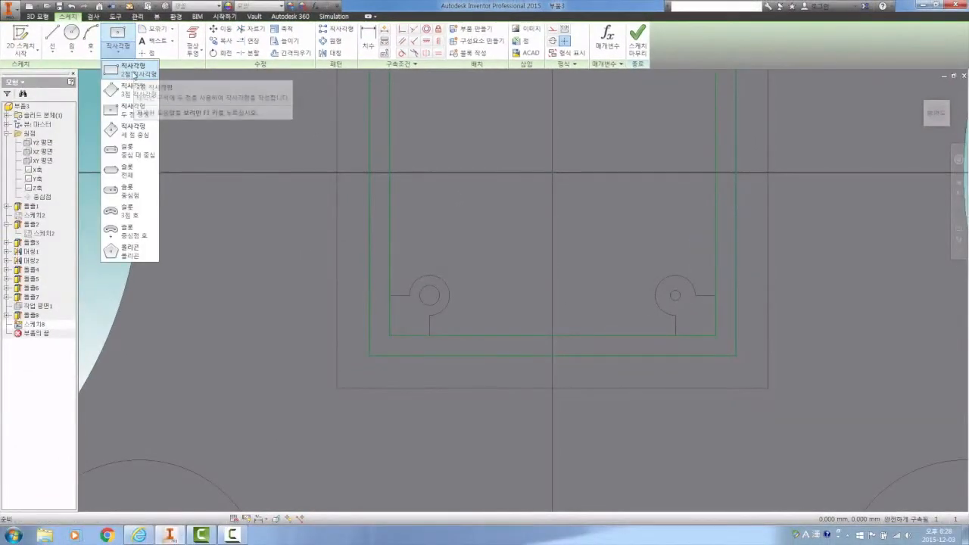
pyautogui.click(133, 70)
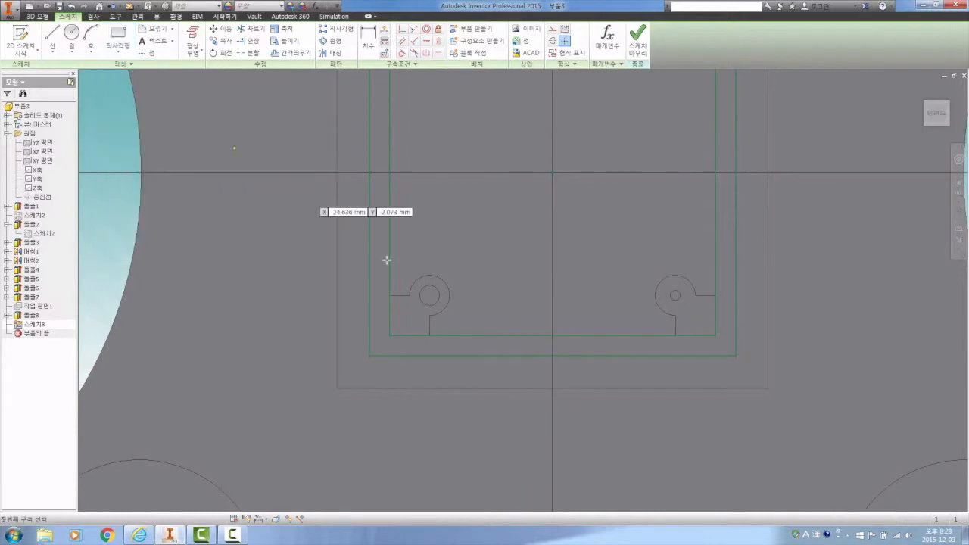
pyautogui.click(499, 355)
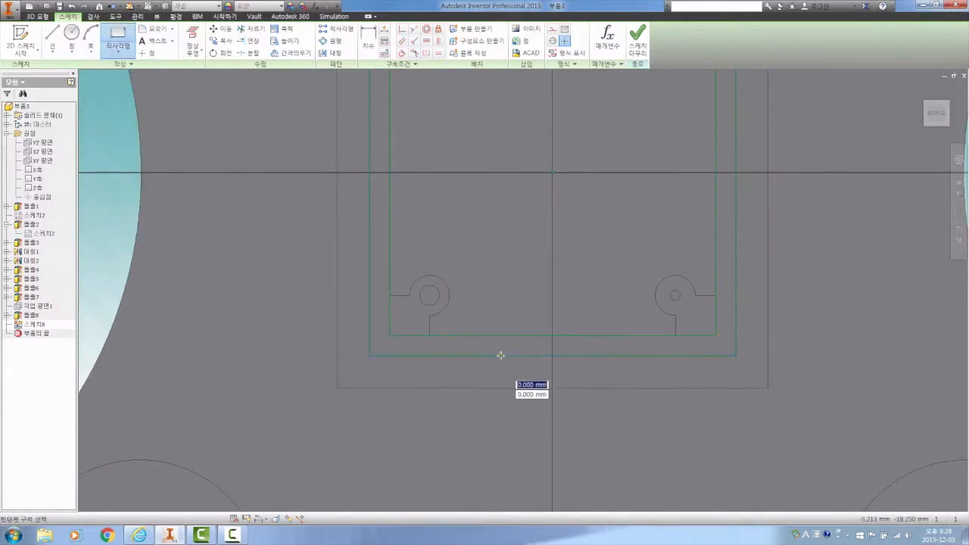
pyautogui.click(588, 336)
pyautogui.rightClick(589, 274)
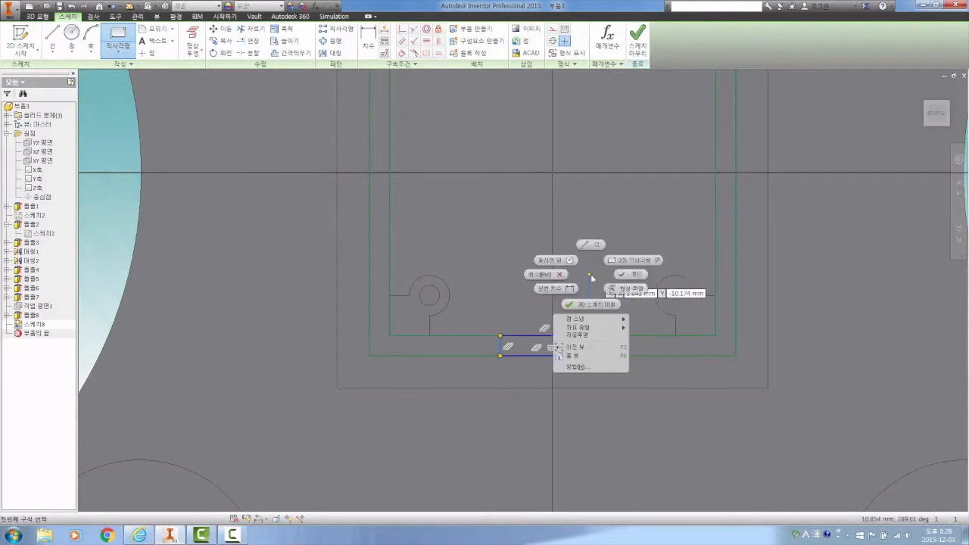
pyautogui.click(630, 274)
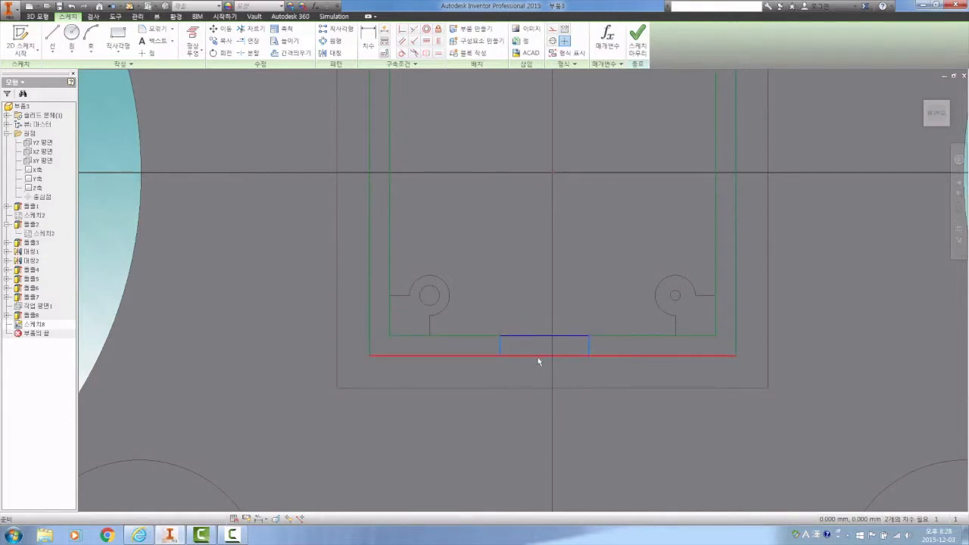
# Step: Vertically align the midpoint of the small rectangle's bottom edge with the sketch origin
pyautogui.click(439, 42)
pyautogui.click(554, 173)
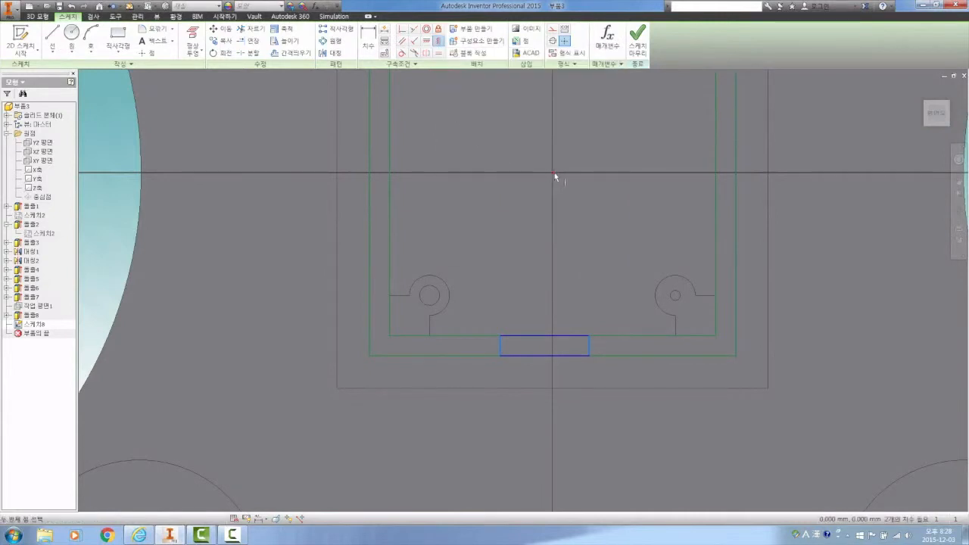
pyautogui.click(544, 354)
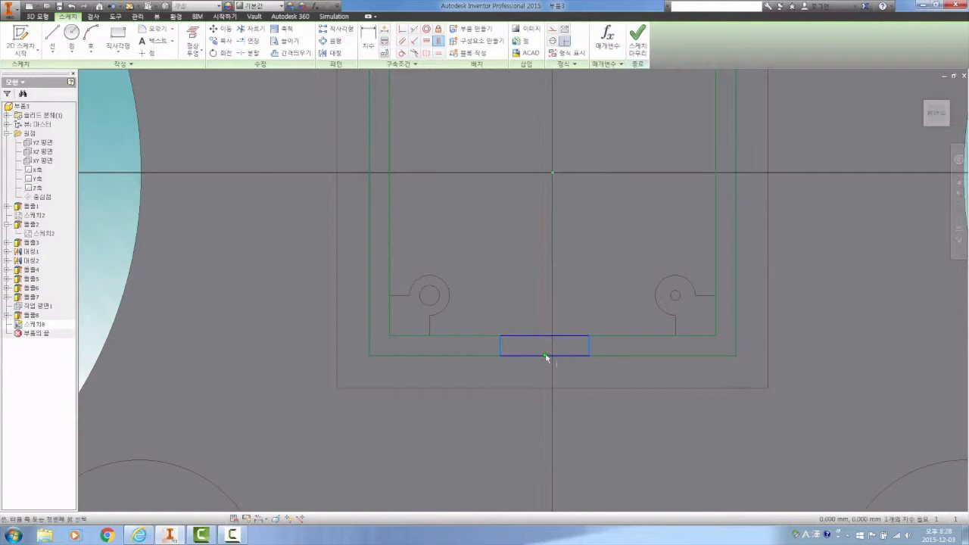
pyautogui.rightClick(525, 230)
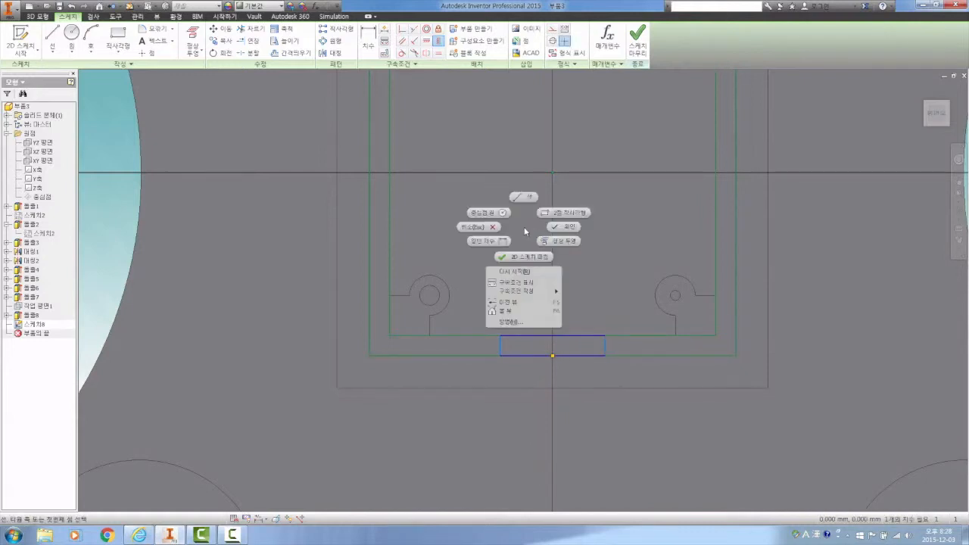
pyautogui.click(530, 223)
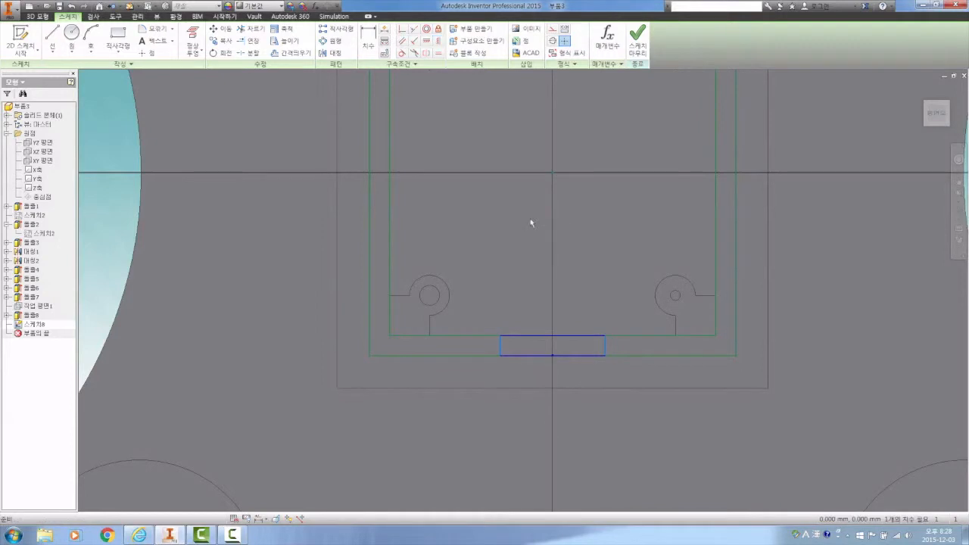
pyautogui.click(369, 40)
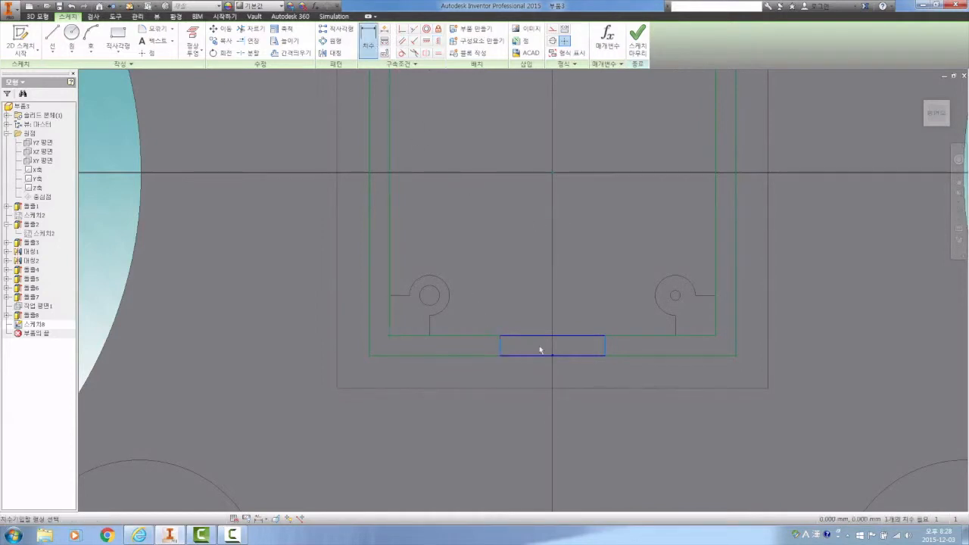
pyautogui.click(605, 347)
pyautogui.rightClick(500, 300)
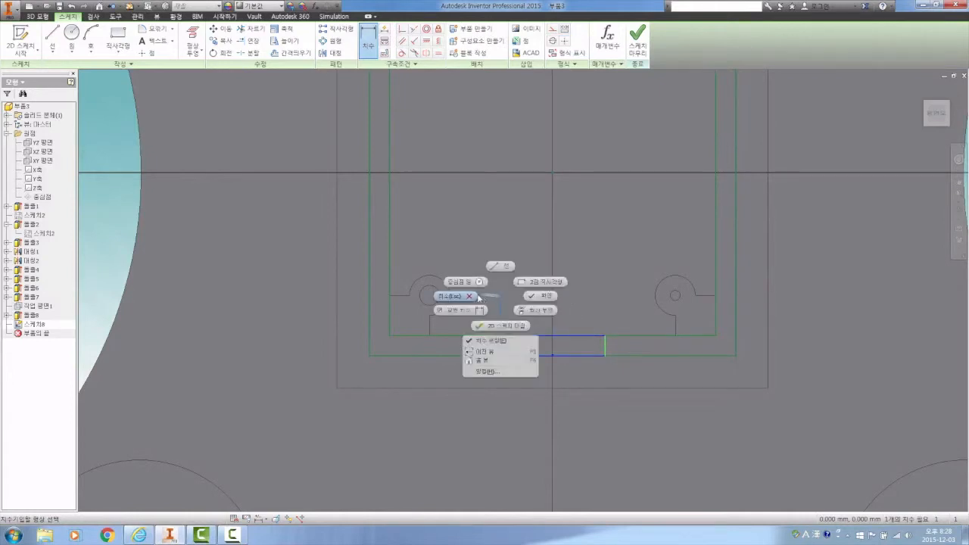
pyautogui.click(471, 296)
# Step: Dimension the small rectangle's width between its two short edges as 10 mm and finish the sketch
pyautogui.click(369, 44)
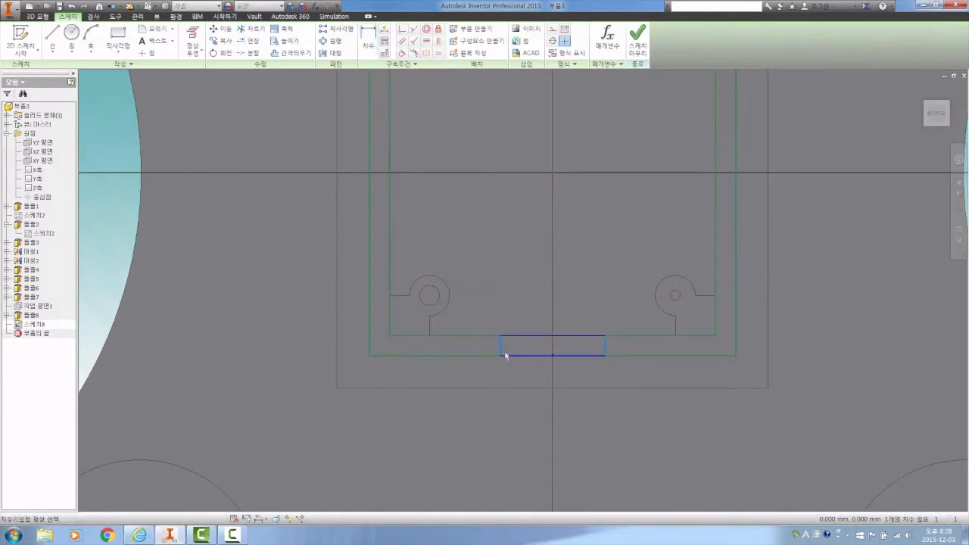
pyautogui.click(502, 349)
pyautogui.click(603, 348)
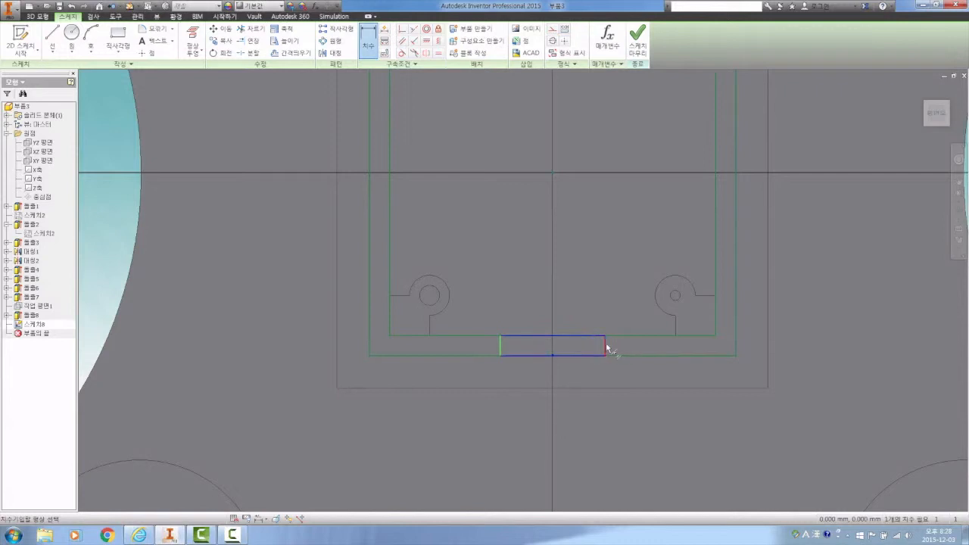
pyautogui.click(558, 277)
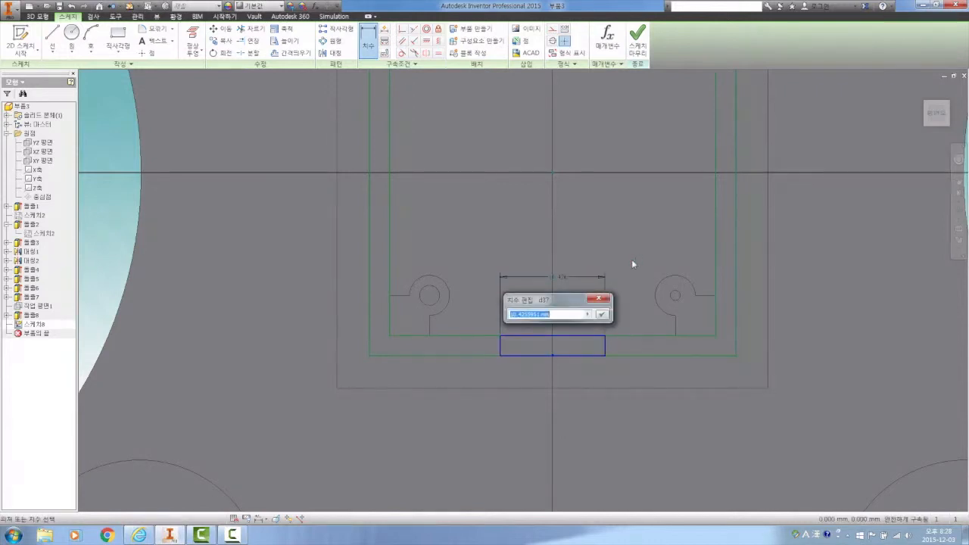
pyautogui.write('10')
pyautogui.click(602, 313)
pyautogui.rightClick(606, 227)
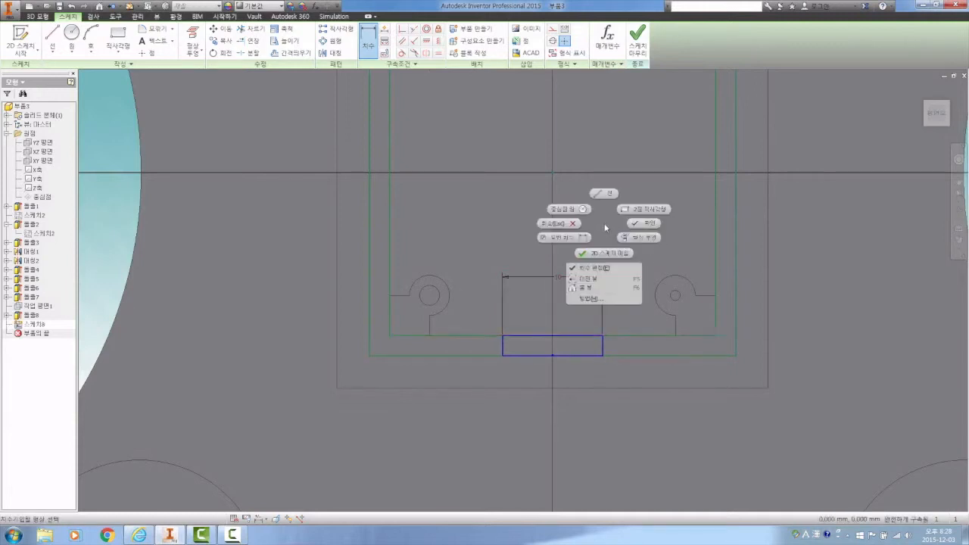
pyautogui.click(644, 224)
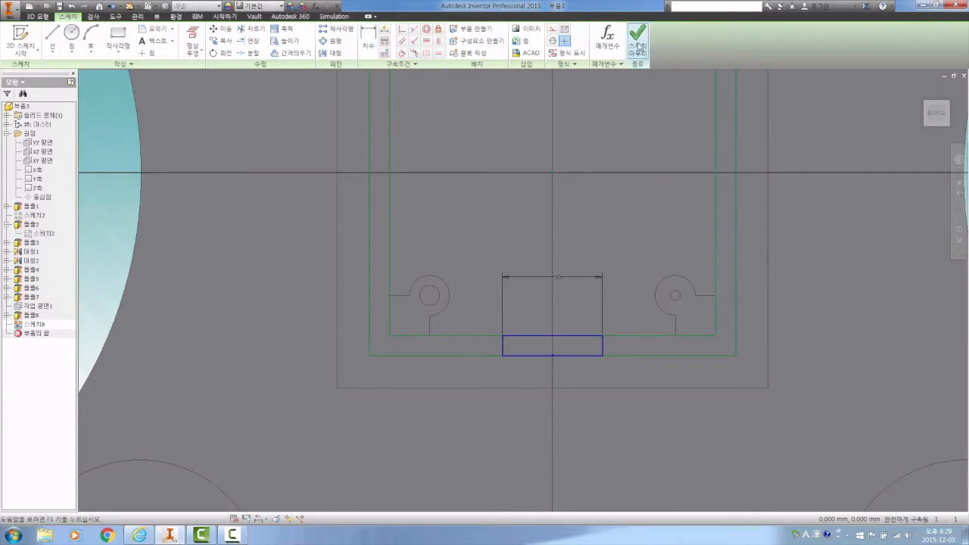
pyautogui.click(638, 38)
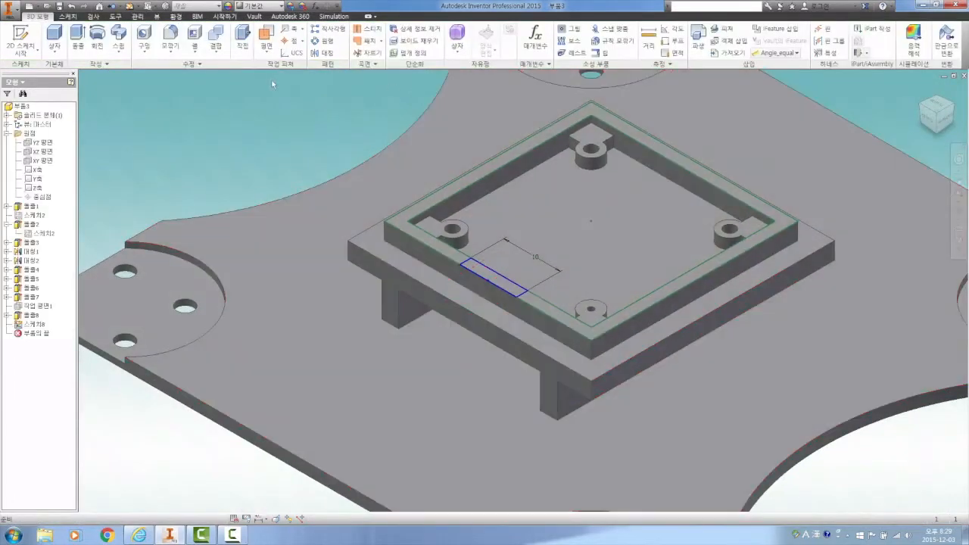
# Step: Extrude the small rectangle as a cut through the frame's side, with its extent set to the raised platform's top face
pyautogui.click(78, 34)
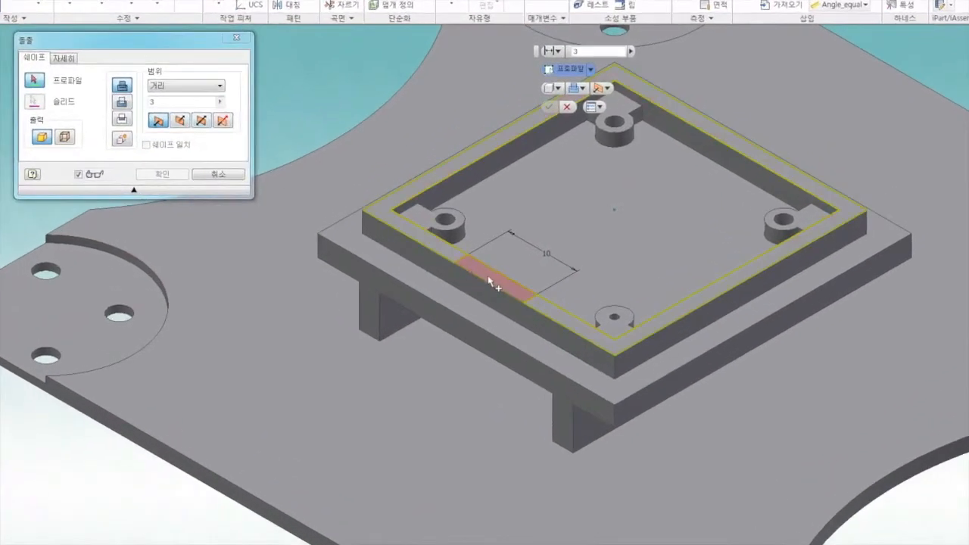
pyautogui.click(490, 282)
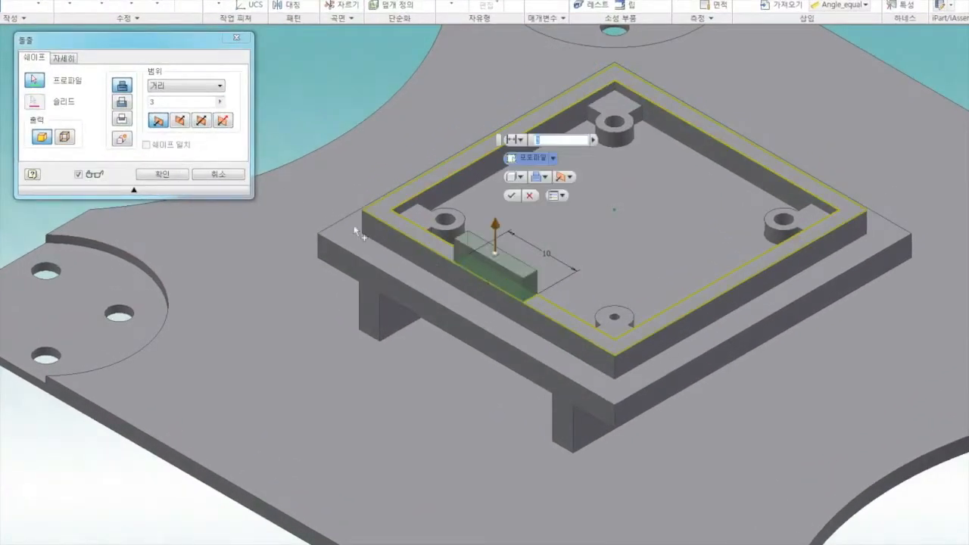
pyautogui.click(123, 104)
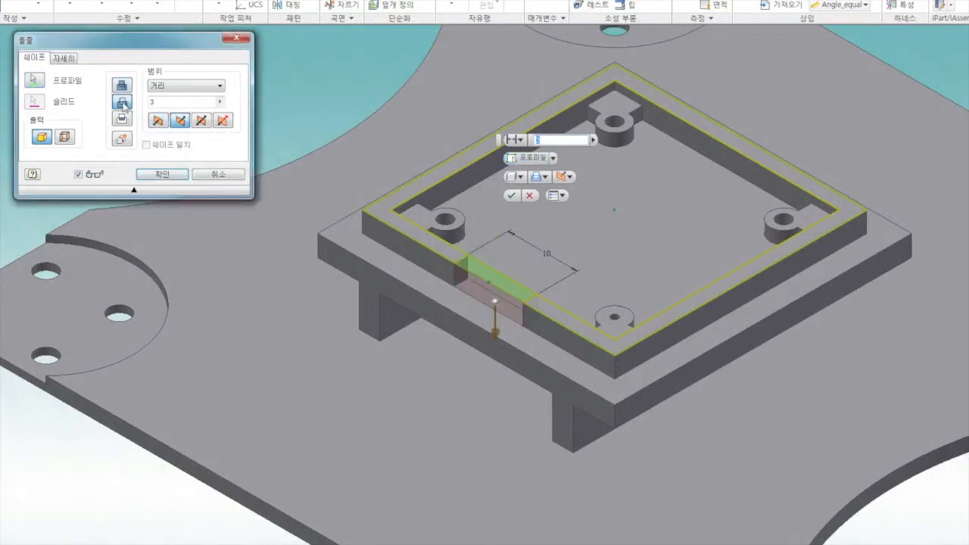
pyautogui.click(173, 88)
pyautogui.click(172, 112)
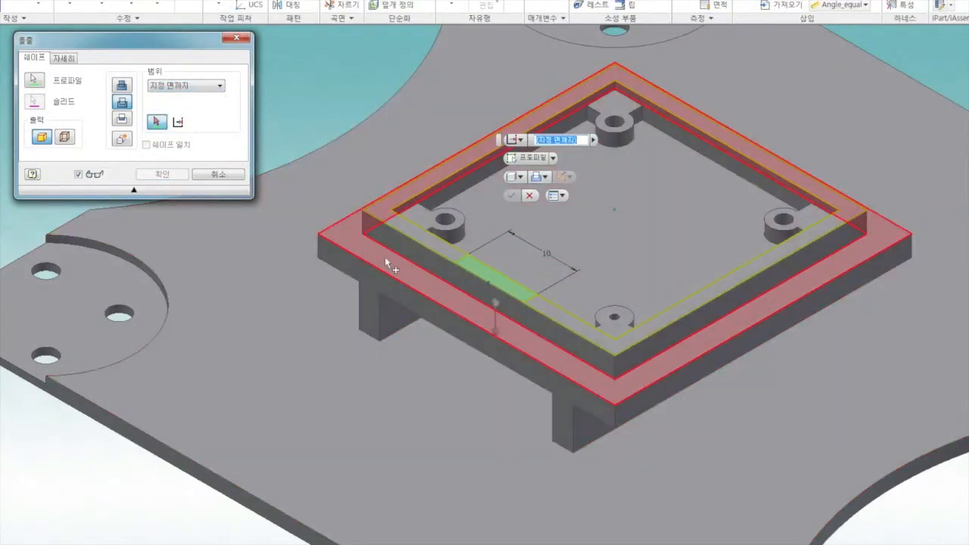
pyautogui.click(384, 257)
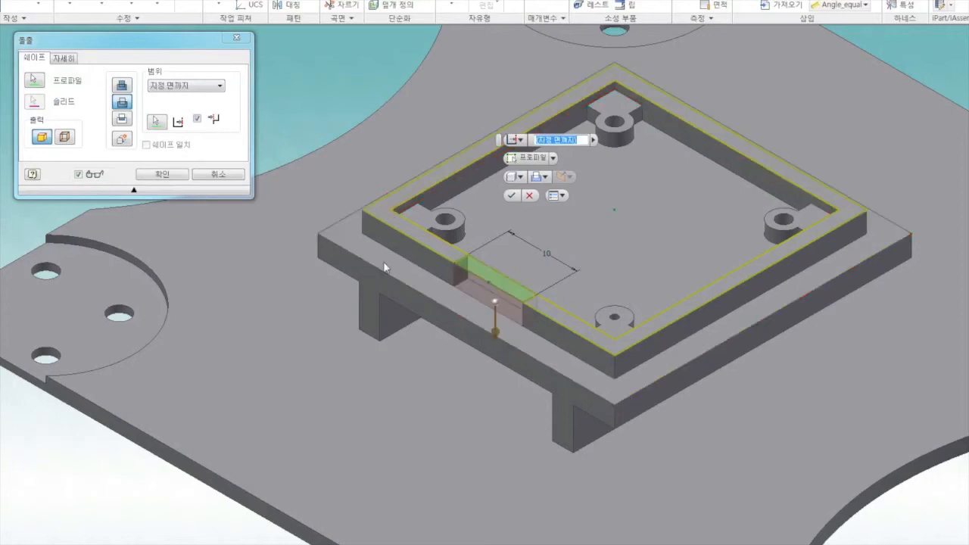
pyautogui.click(165, 173)
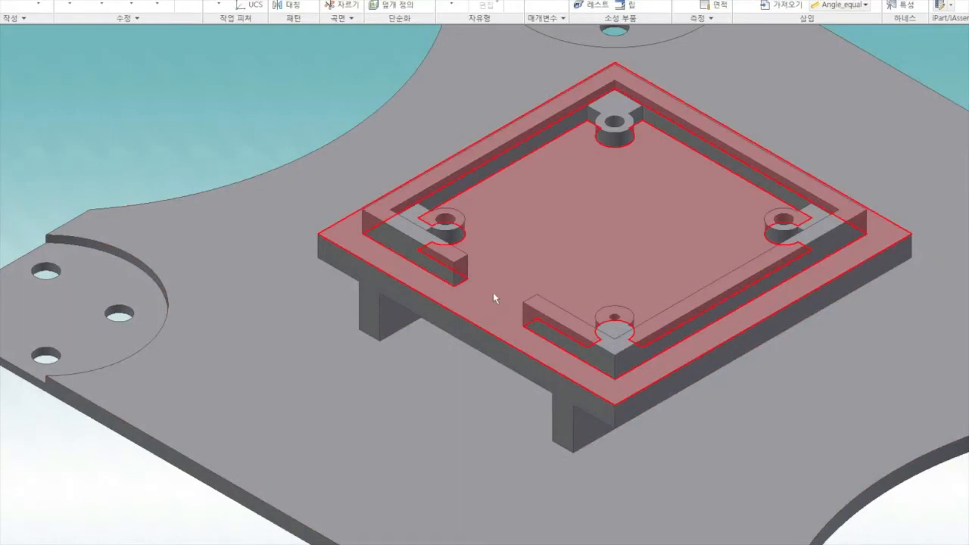
# Step: On the platform's top face, sketch a two-point rectangle 10 mm by 5.25 mm from the gap's inner corner to the platform's outer edge
pyautogui.click(493, 292)
pyautogui.click(544, 286)
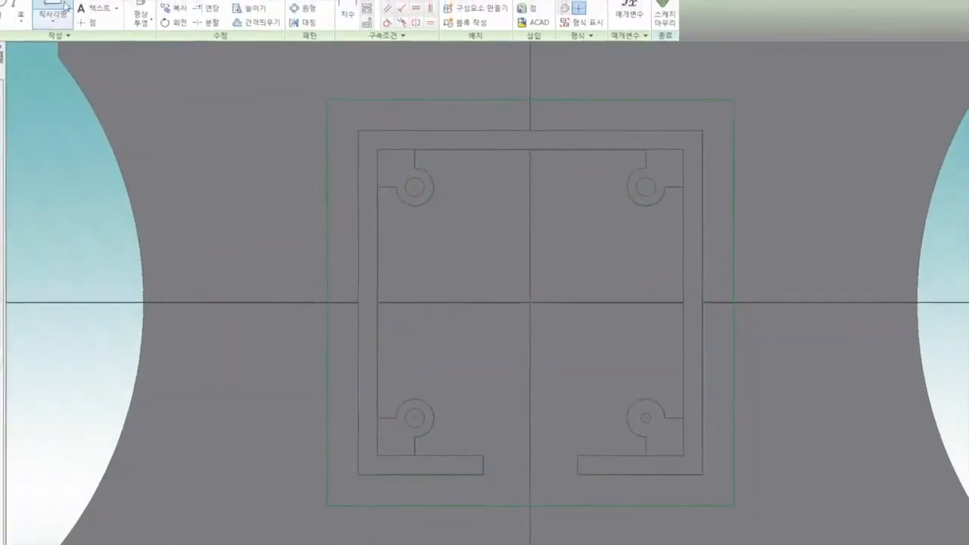
pyautogui.click(71, 23)
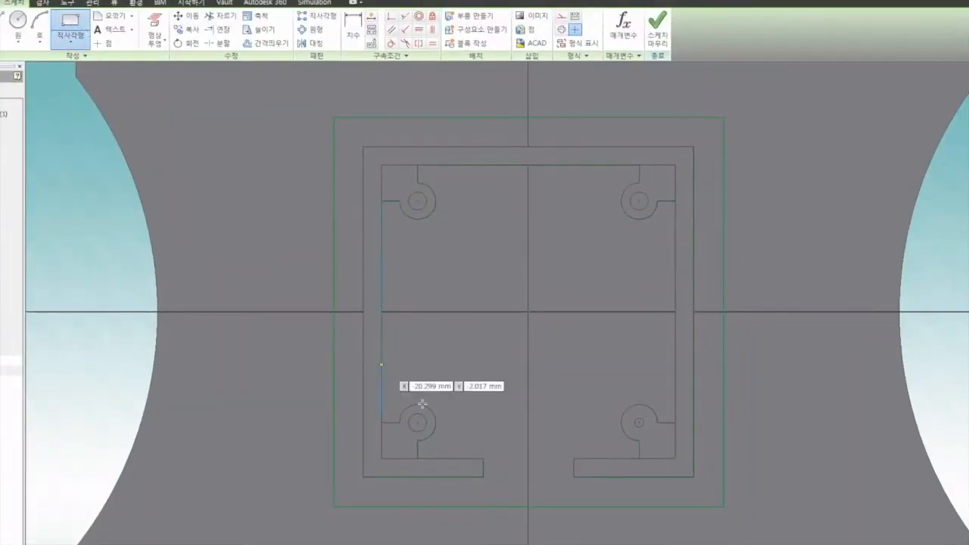
pyautogui.click(483, 459)
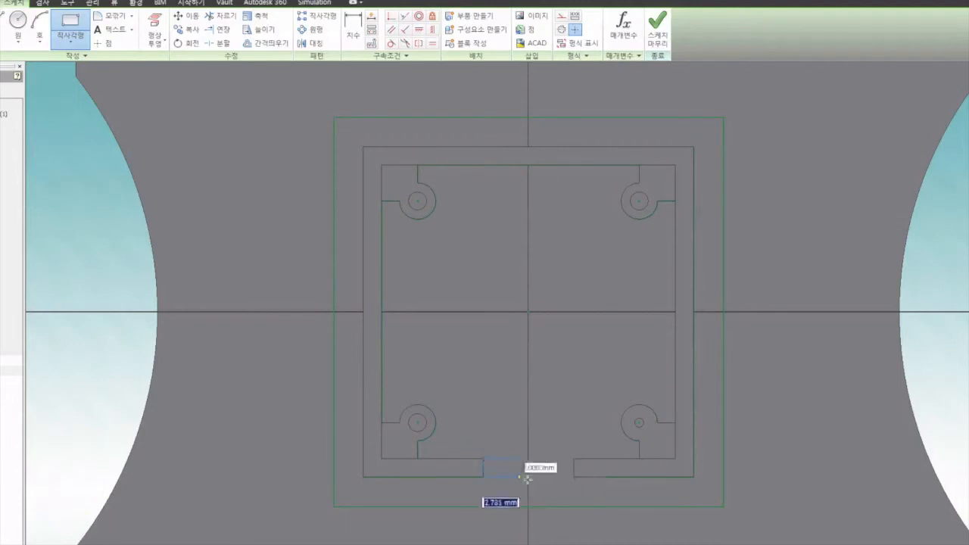
pyautogui.click(575, 506)
pyautogui.rightClick(552, 377)
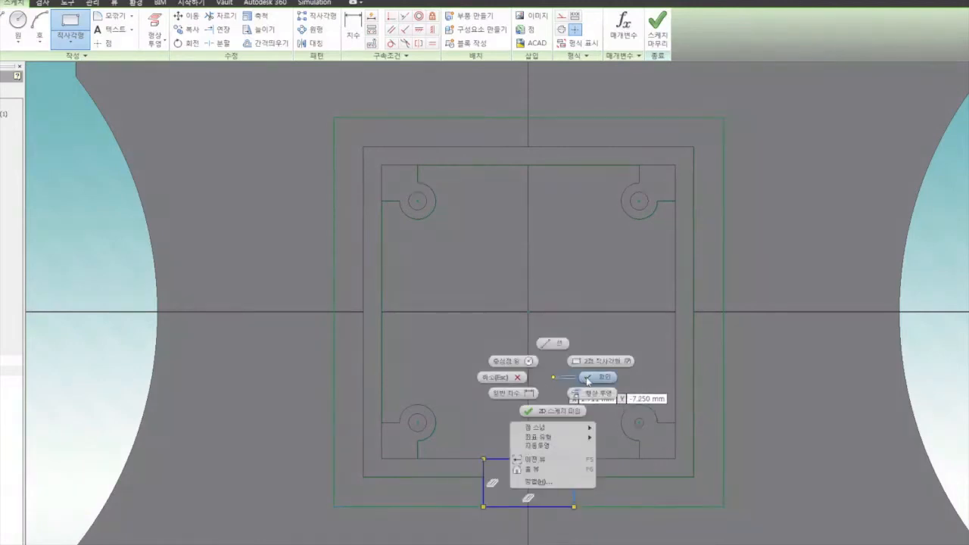
pyautogui.click(587, 377)
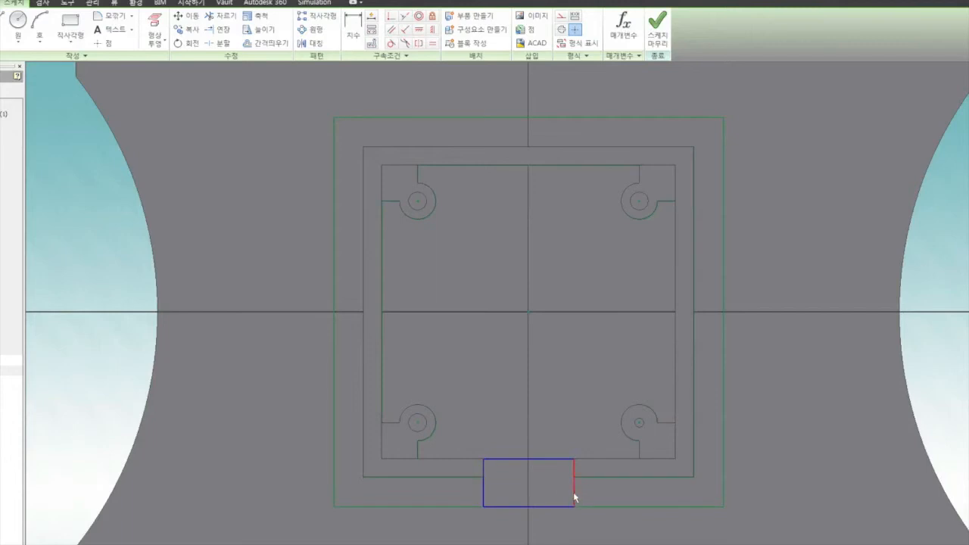
# Step: Pull the rectangle's right edge inward, constrain it collinear with the frame gap's right end edge, and finish the sketch
pyautogui.moveTo(573, 496); pyautogui.dragTo(561, 496)
pyautogui.click(766, 170)
pyautogui.click(406, 16)
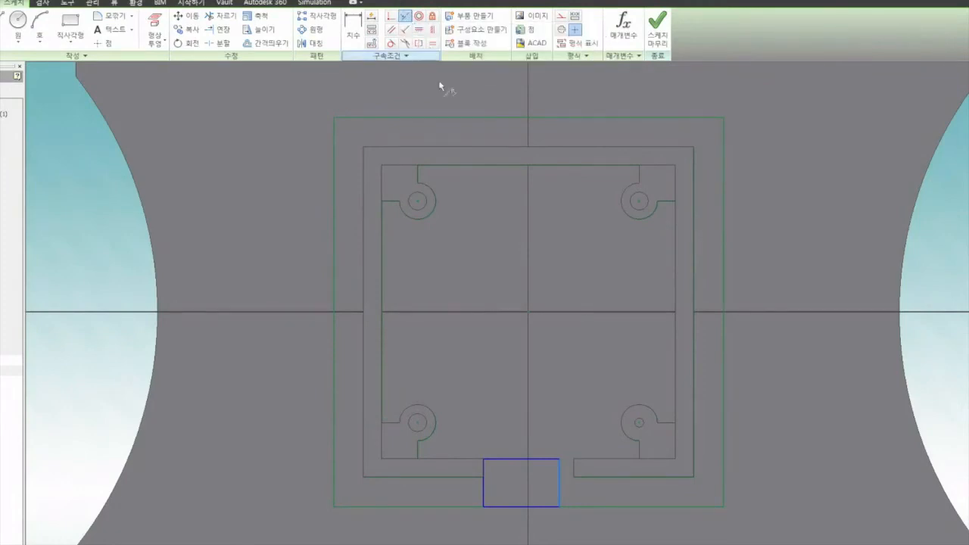
pyautogui.click(560, 488)
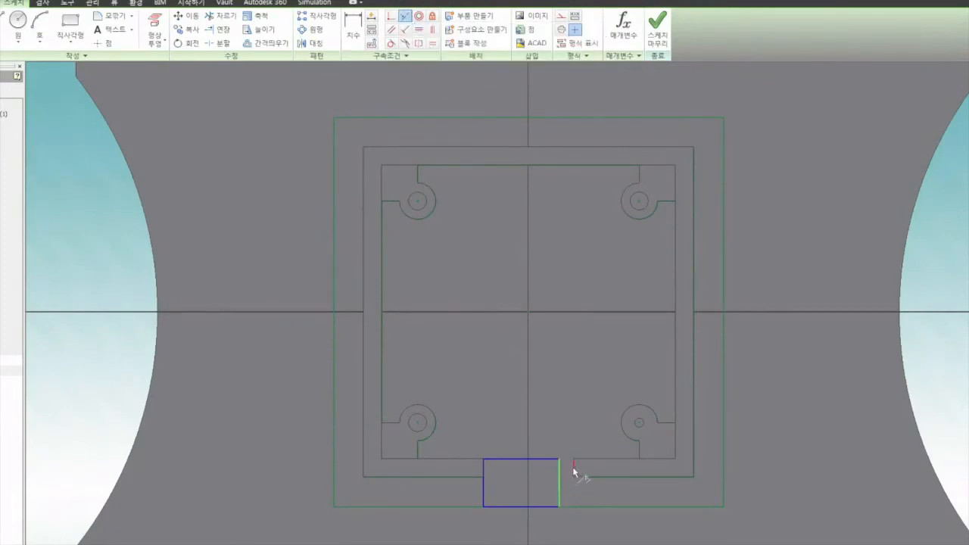
pyautogui.click(572, 466)
pyautogui.rightClick(759, 384)
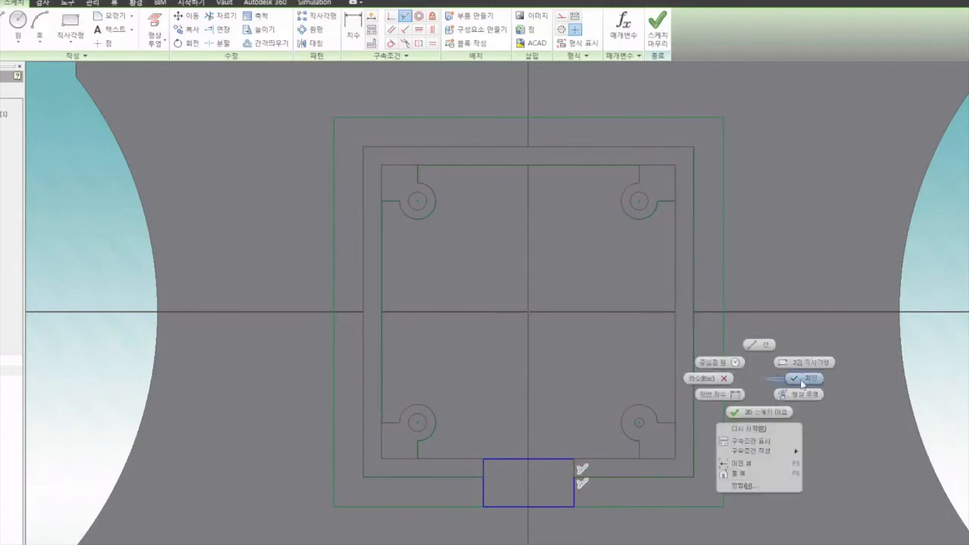
pyautogui.click(803, 382)
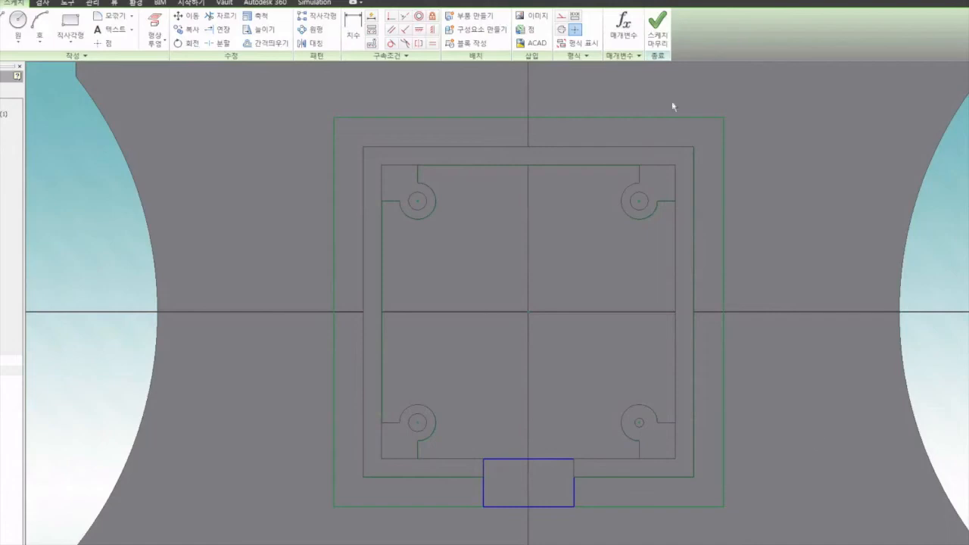
pyautogui.click(657, 39)
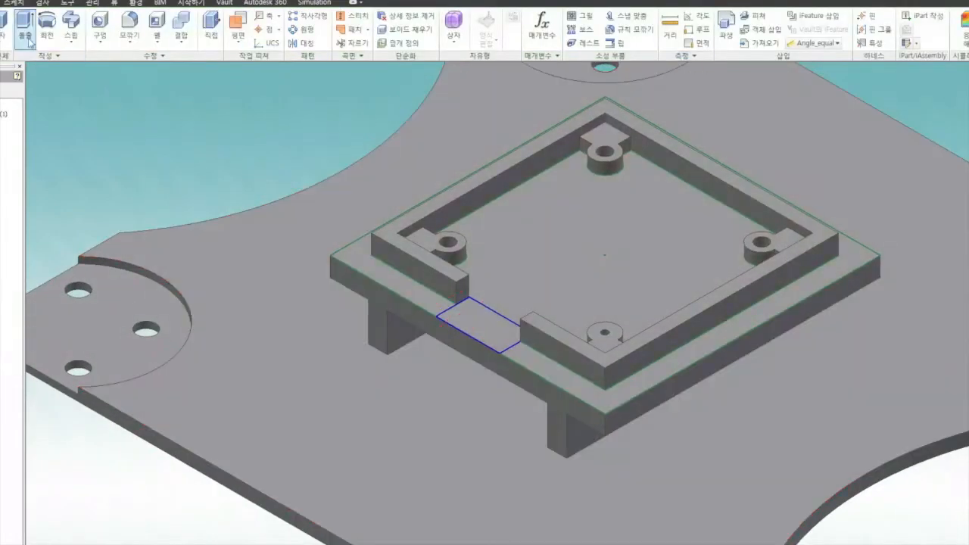
# Step: Extrude the new rectangle downward as a cut through the raised platform, using the To Next extent
pyautogui.click(25, 25)
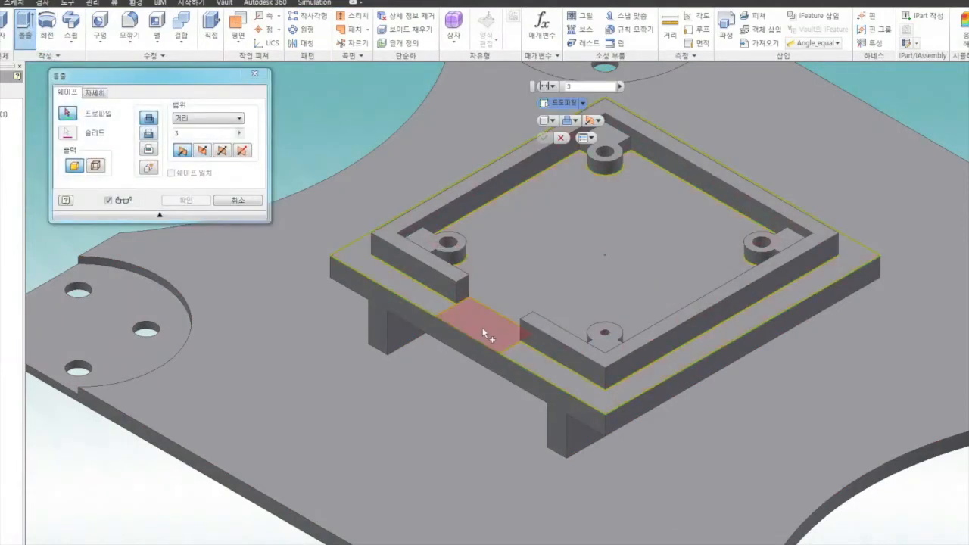
pyautogui.click(484, 333)
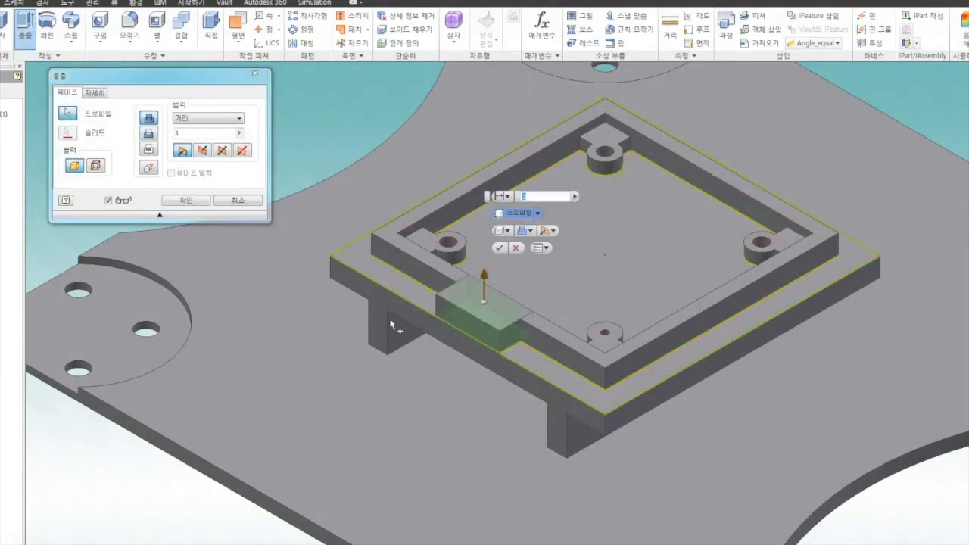
pyautogui.click(148, 134)
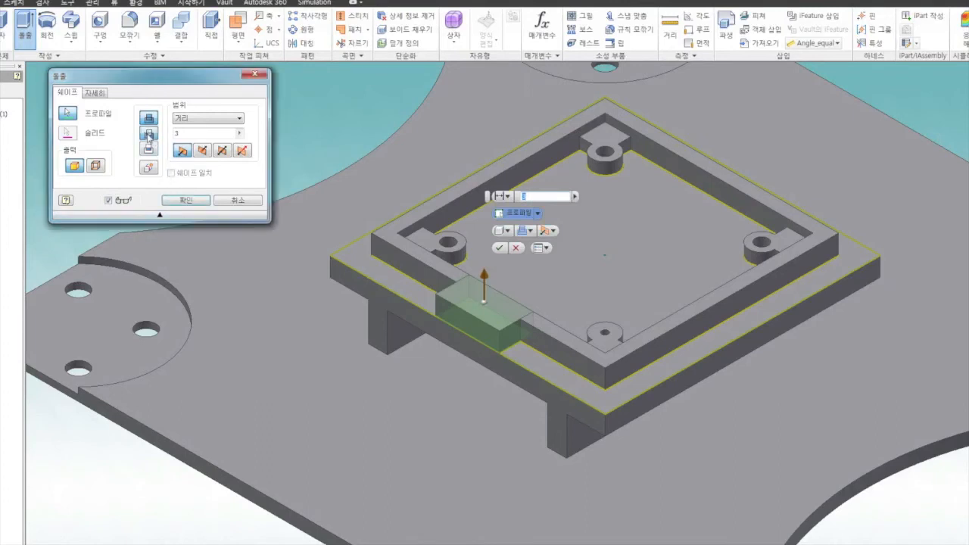
pyautogui.click(198, 119)
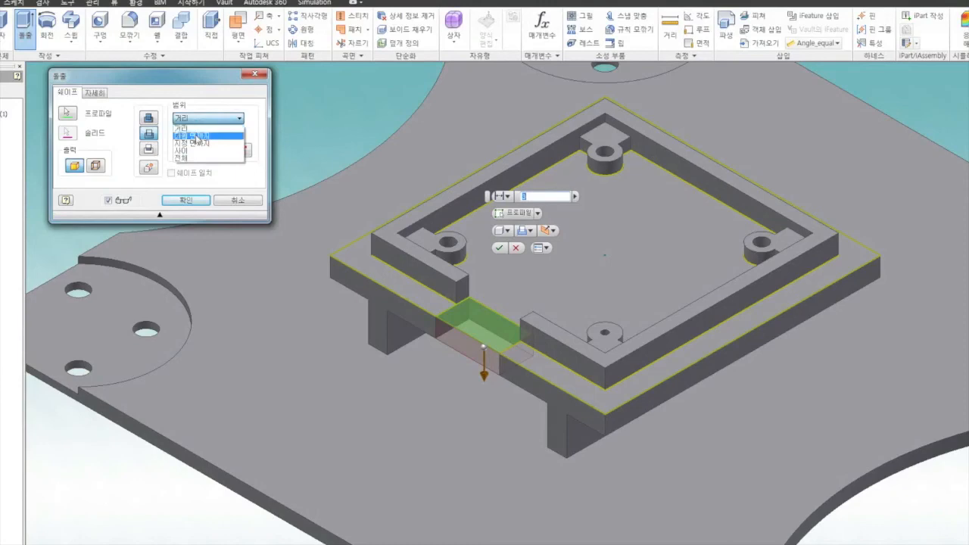
pyautogui.click(198, 136)
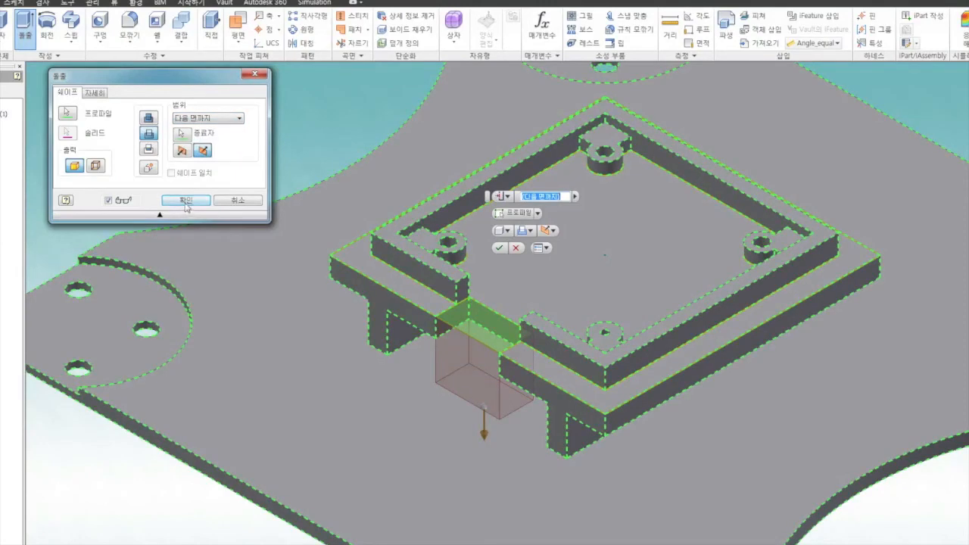
pyautogui.click(186, 201)
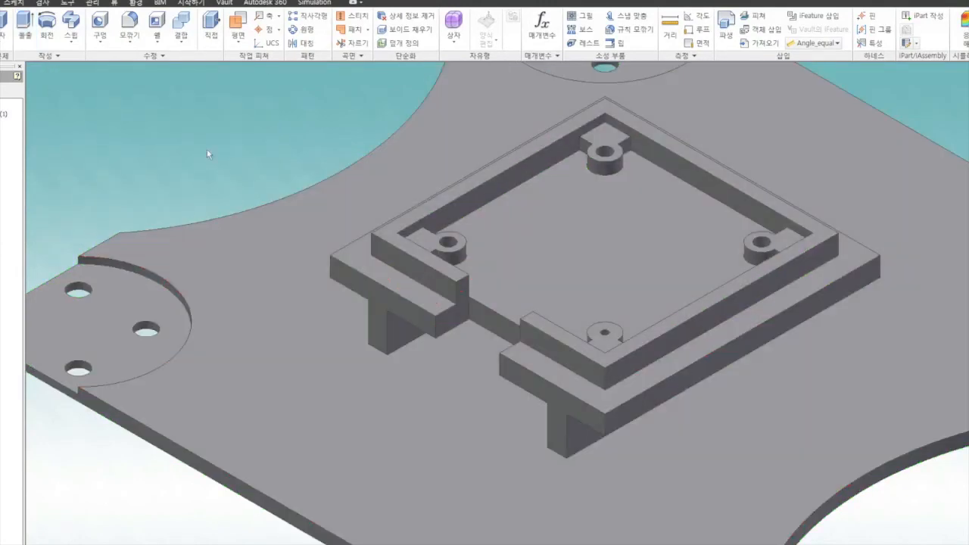